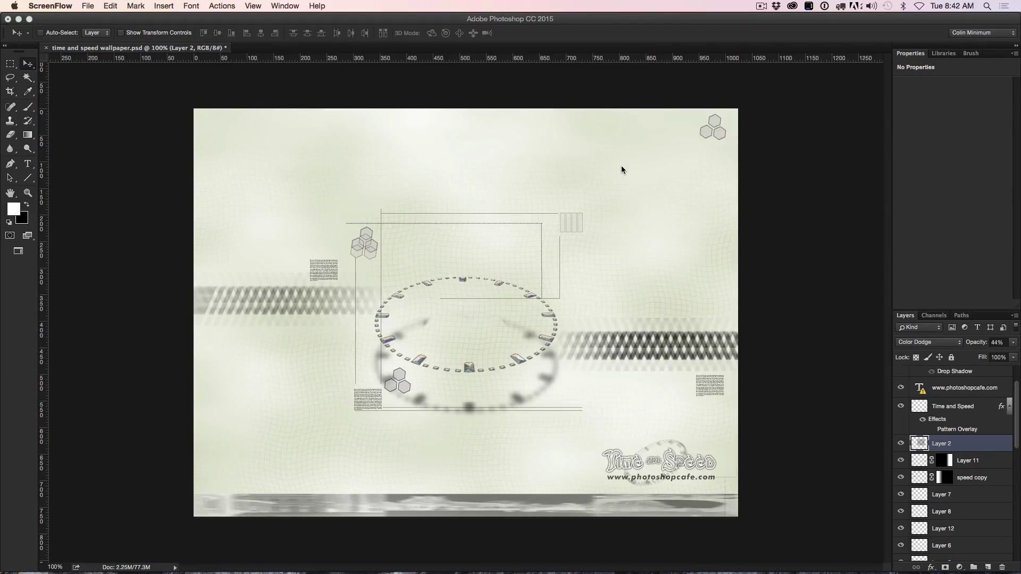
- Float the Layers panel over the canvas and stretch it taller to list more layers
click(897, 317)
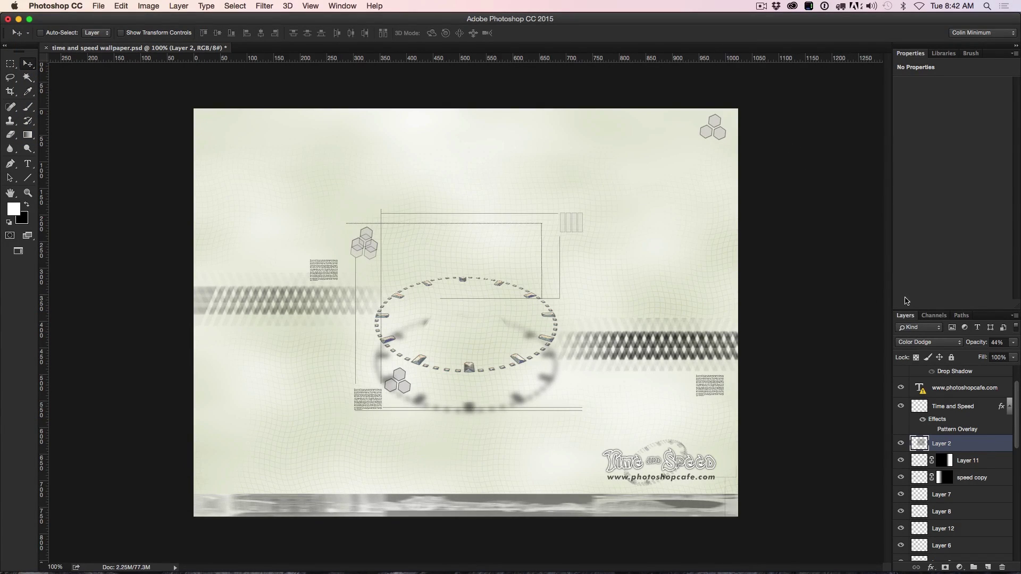
drag(902, 317, 761, 115)
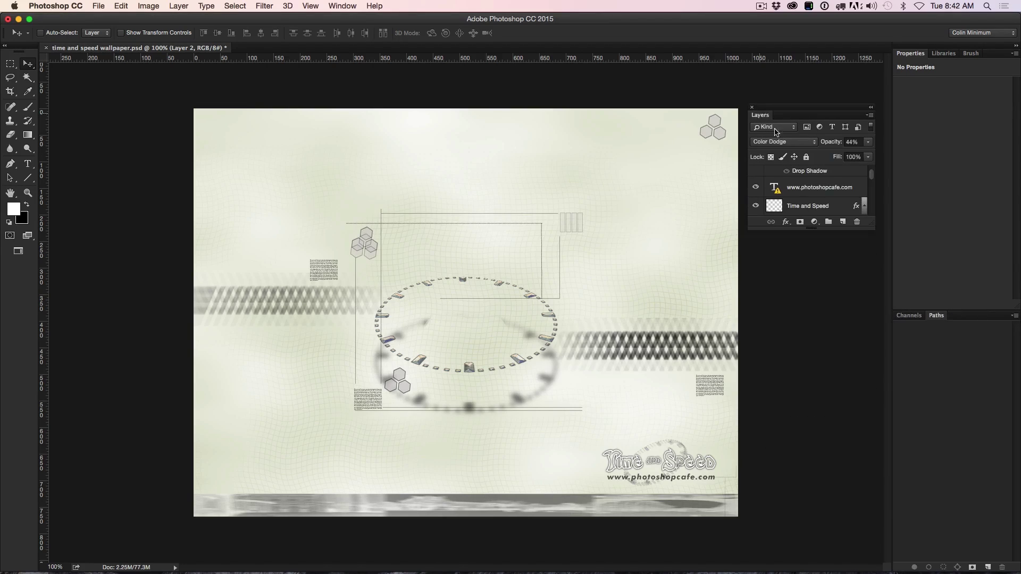
drag(869, 226, 868, 539)
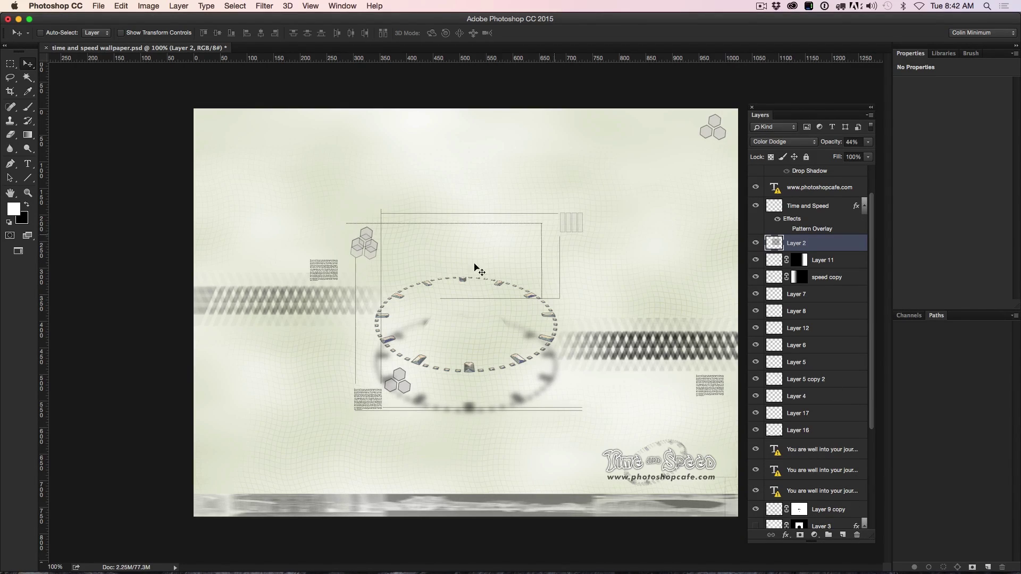
scroll(786, 273, down, 3)
scroll(790, 274, up, 5)
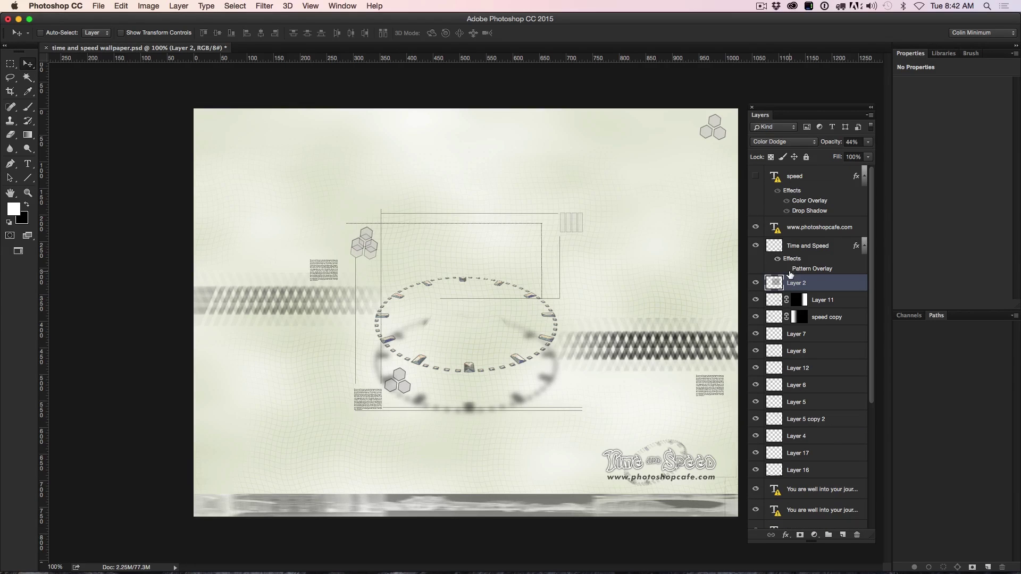
scroll(791, 318, down, 2)
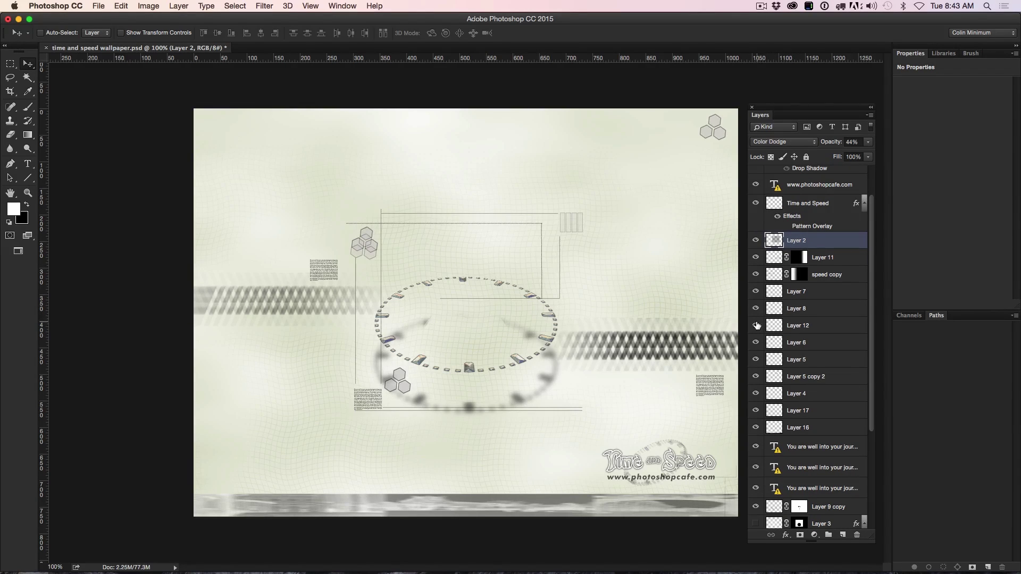
- Toggle visibility to find the hexagon's layer, then move Layer 12's hexagon down and left
click(756, 323)
click(756, 307)
click(756, 307)
click(755, 325)
click(756, 325)
click(755, 326)
click(756, 326)
click(756, 326)
click(793, 324)
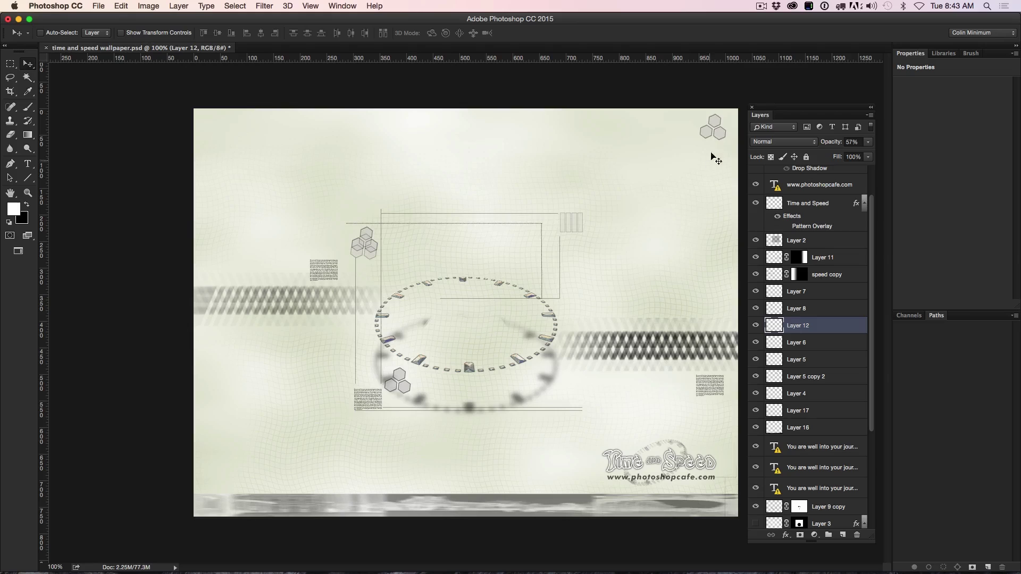
drag(711, 154, 685, 160)
key(super+z)
key(super)
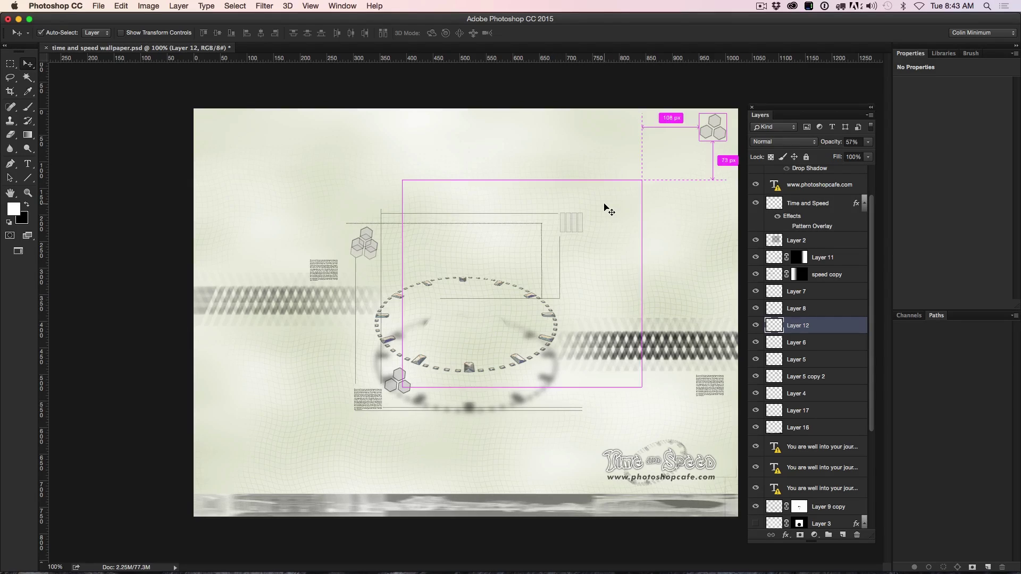
click(579, 227)
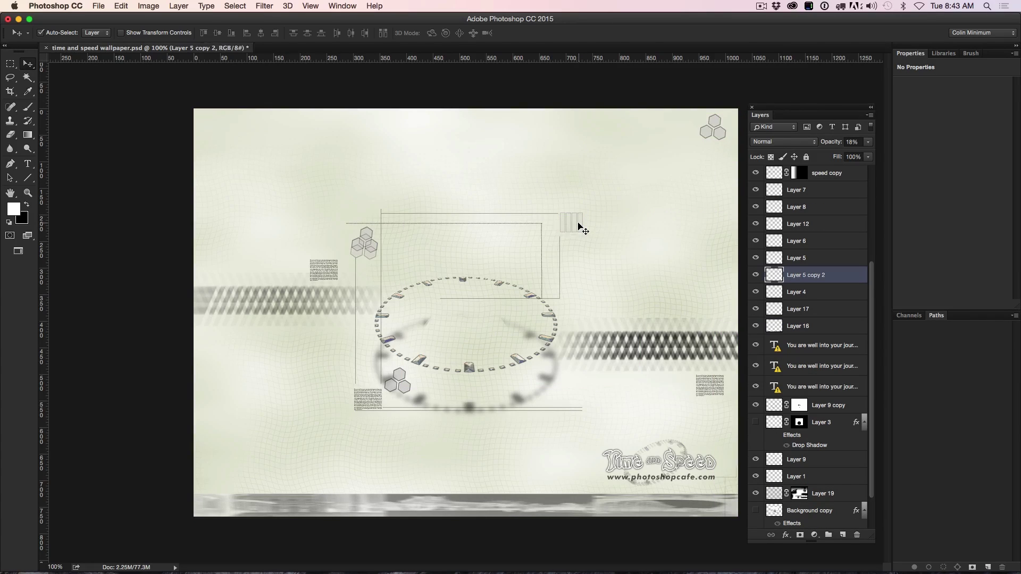
drag(580, 228, 622, 168)
key(super+z)
super+click(365, 234)
drag(366, 234, 326, 187)
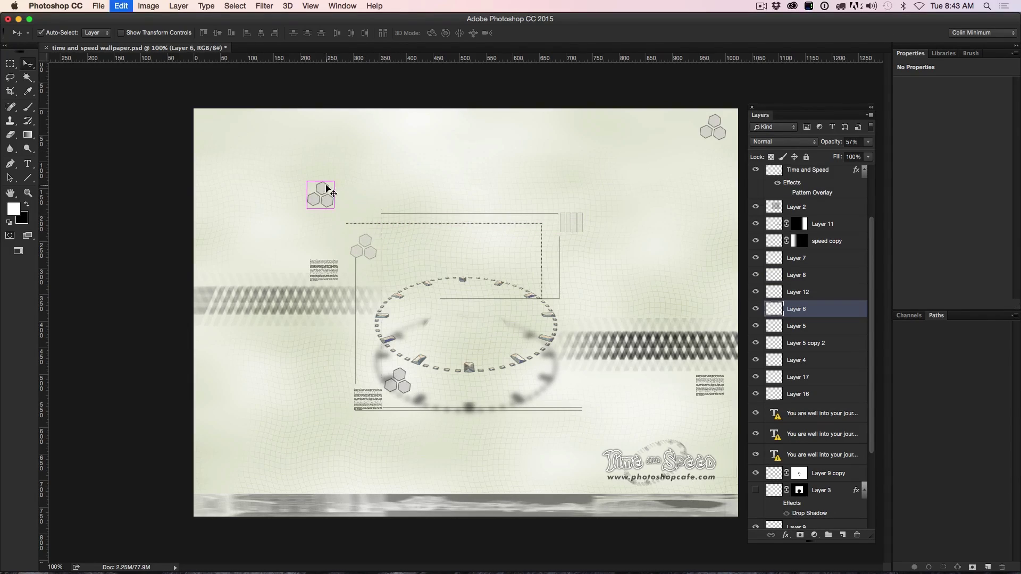
key(super+z)
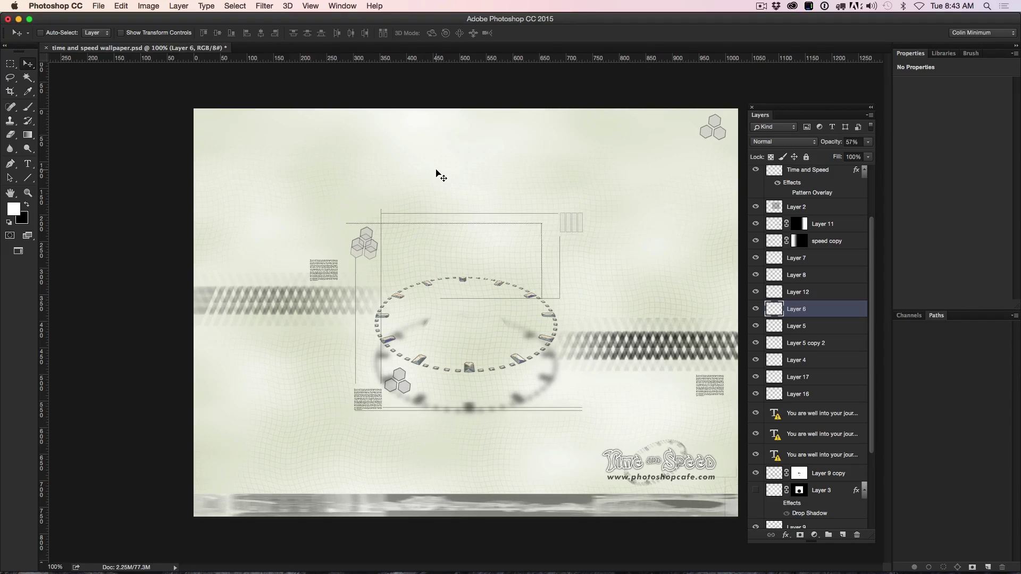
key(super)
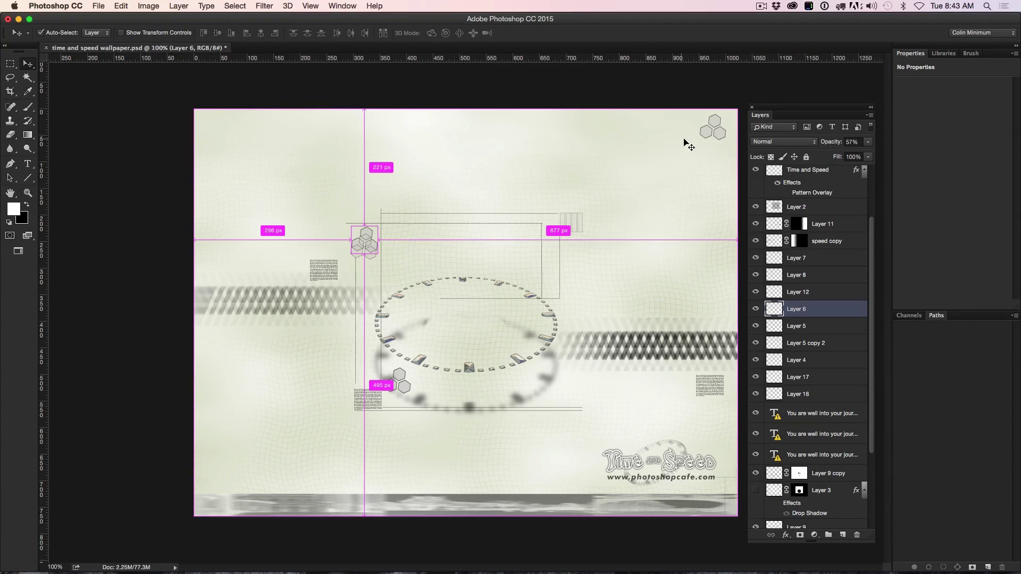
drag(711, 129, 587, 156)
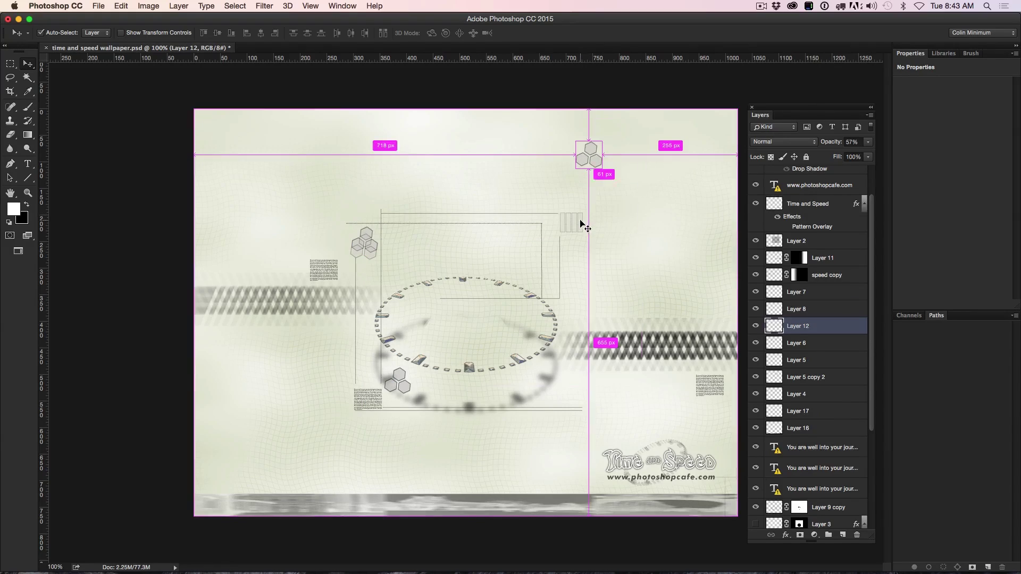
drag(581, 221, 641, 215)
click(355, 232)
drag(355, 232, 346, 177)
key(super+z)
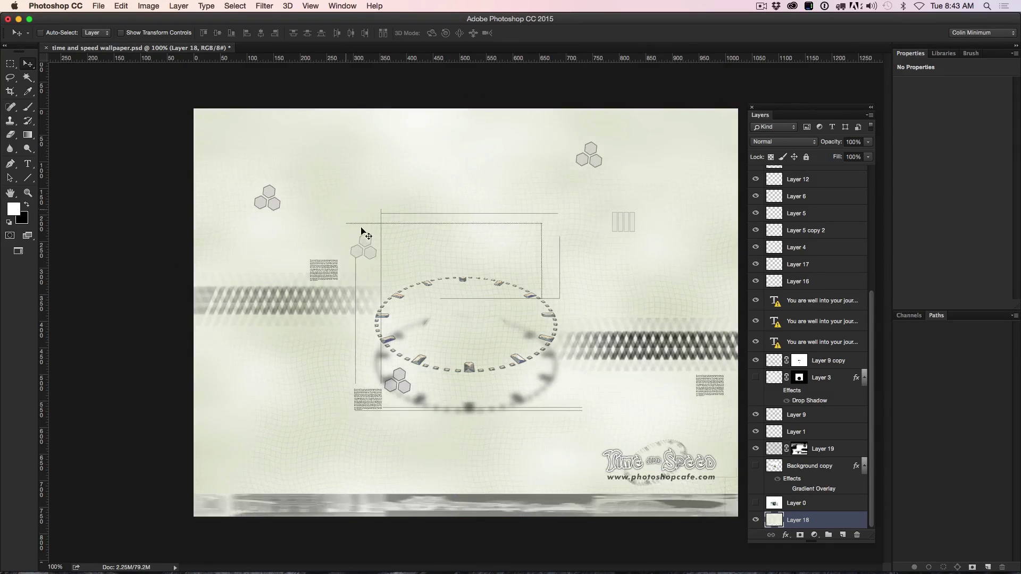
key(alt+super+z)
key(alt+super+z)
key(alt+super+z)
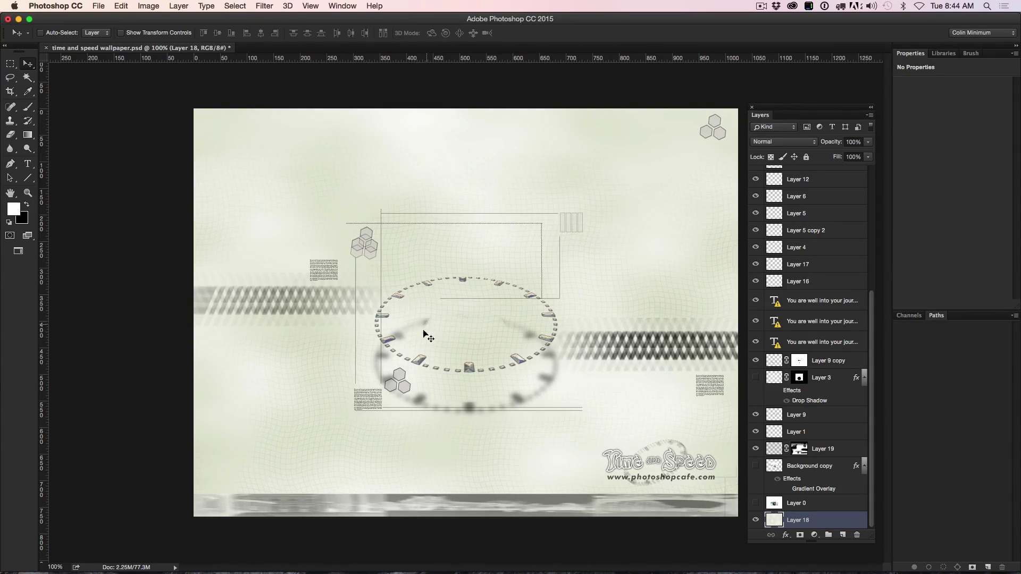
click(420, 360)
drag(420, 361, 440, 298)
key(super+z)
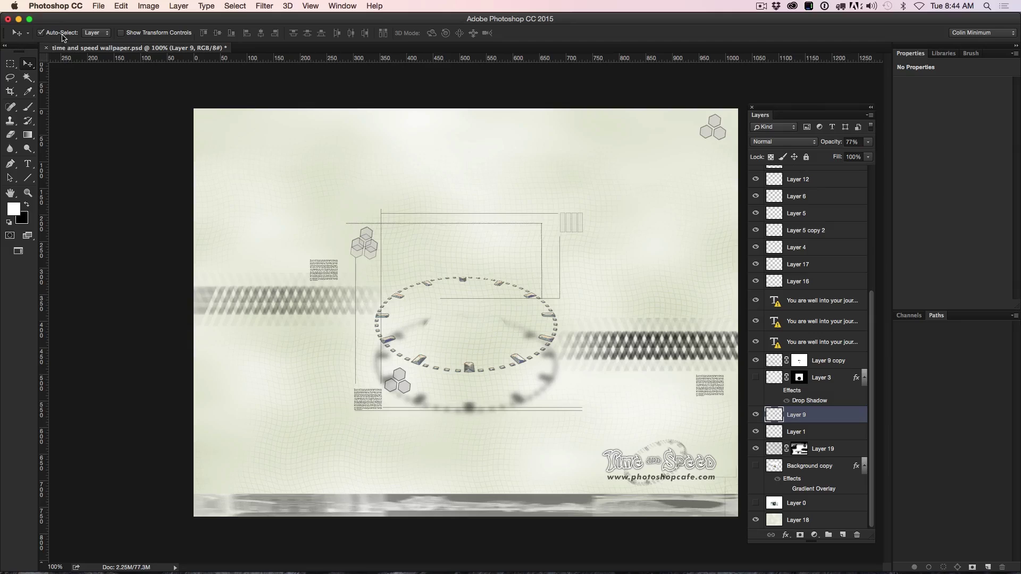
- With Show Transform Controls on, pick the corner hexagon and both small text blocks, then turn it off
click(121, 33)
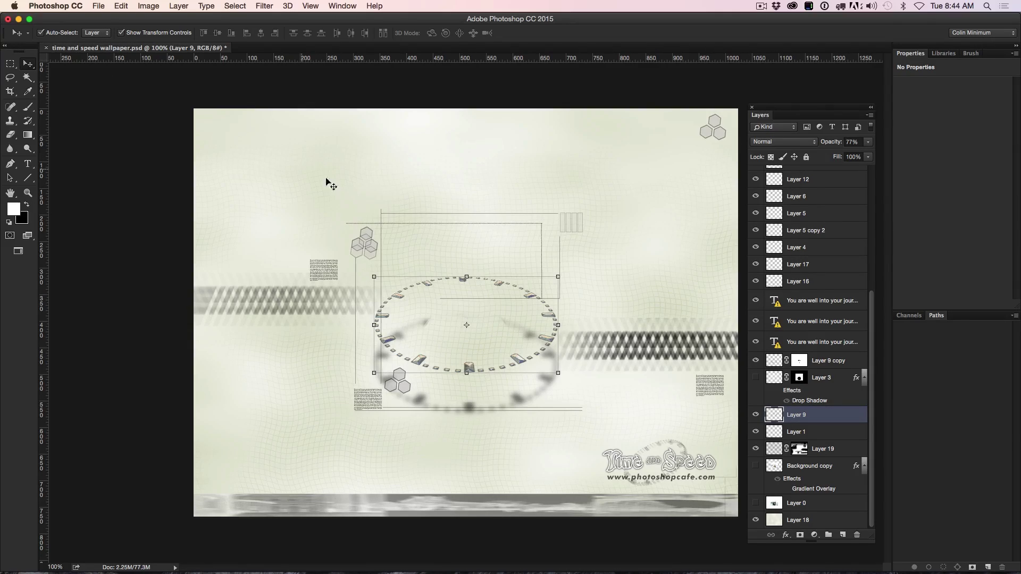
click(708, 137)
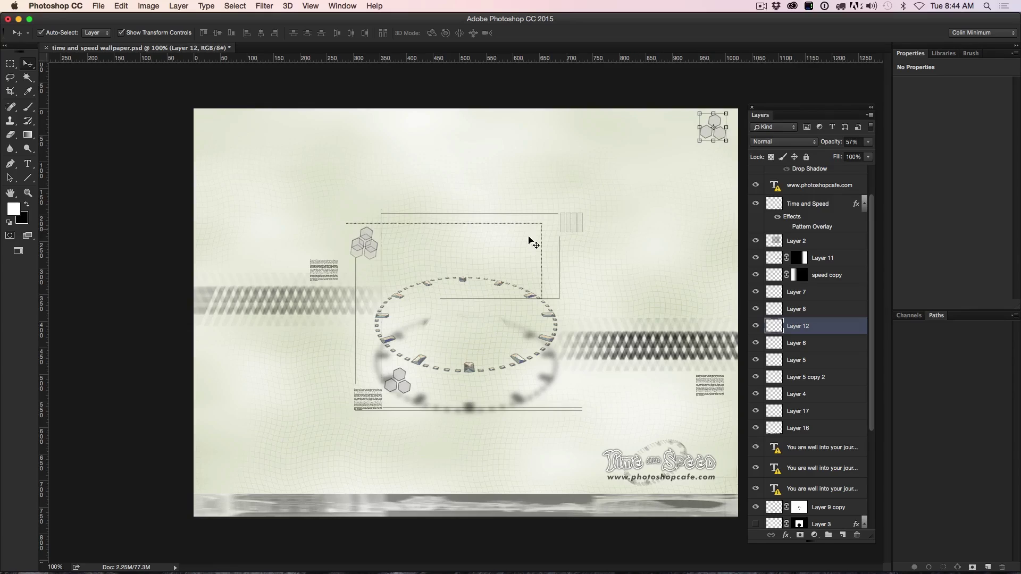
click(328, 266)
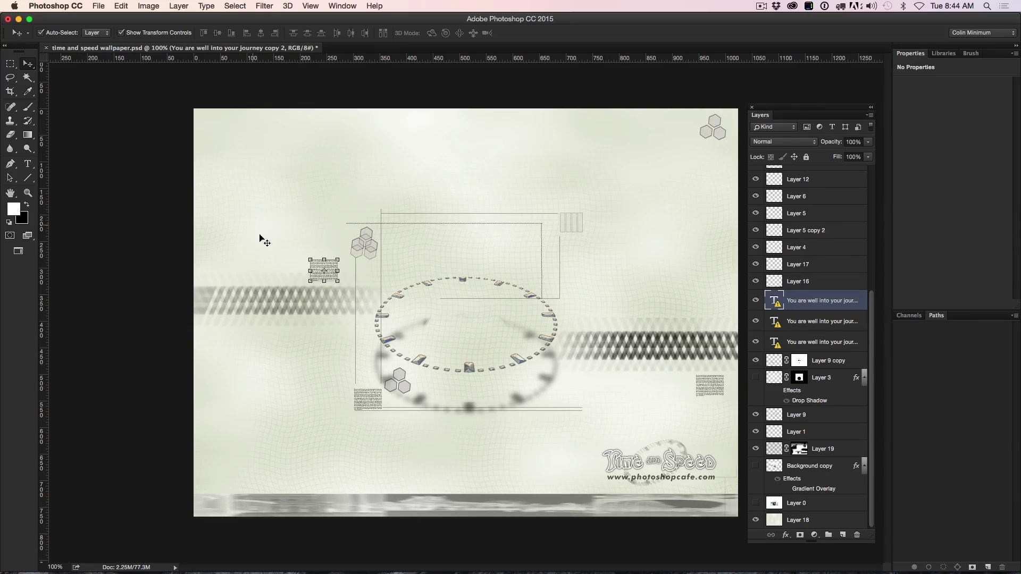
click(373, 402)
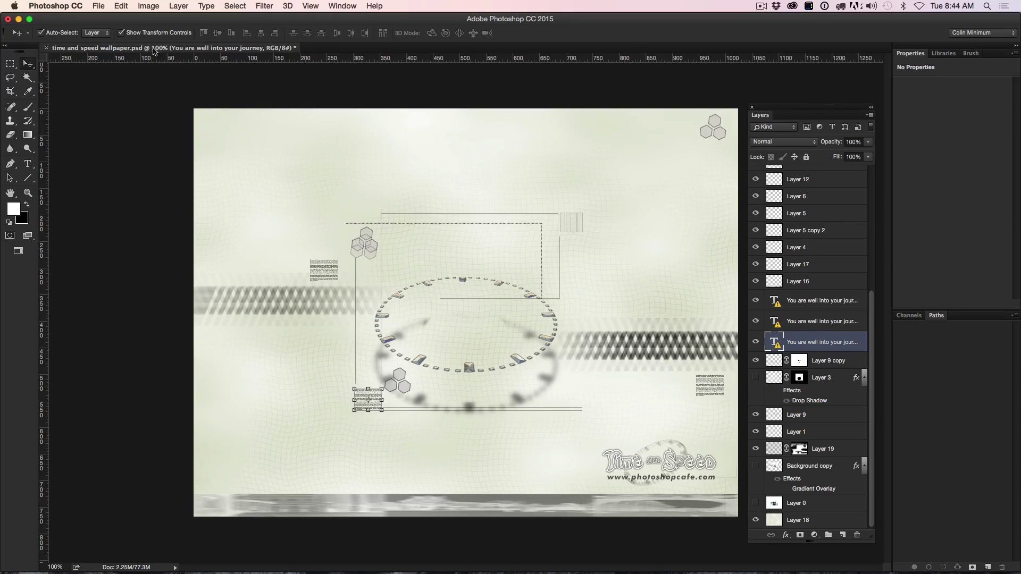
click(121, 33)
- Drag both text blocks left and the corner hexagon down-left, then undo the moves
drag(371, 395, 295, 391)
drag(321, 273, 255, 223)
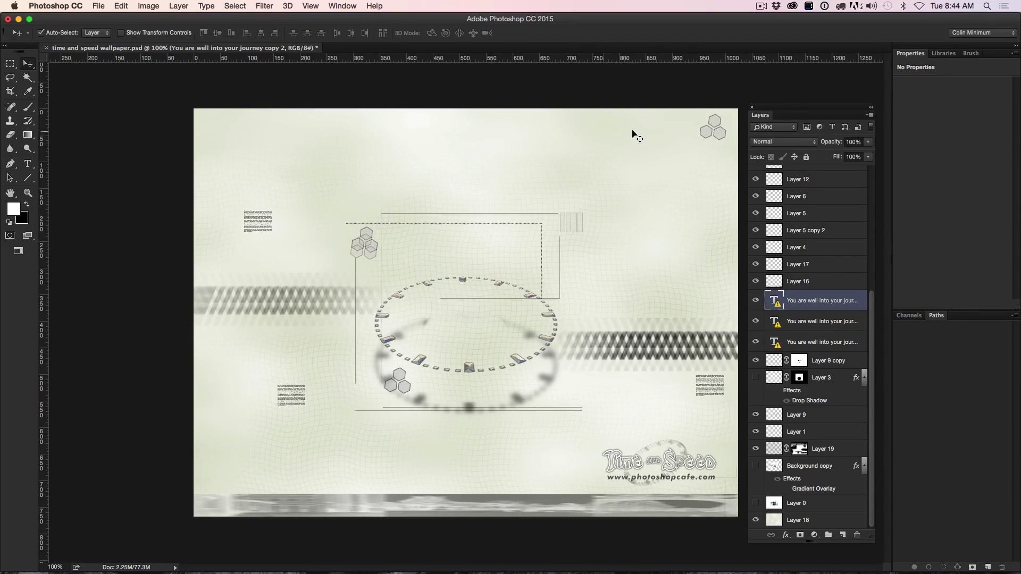
drag(713, 131, 633, 169)
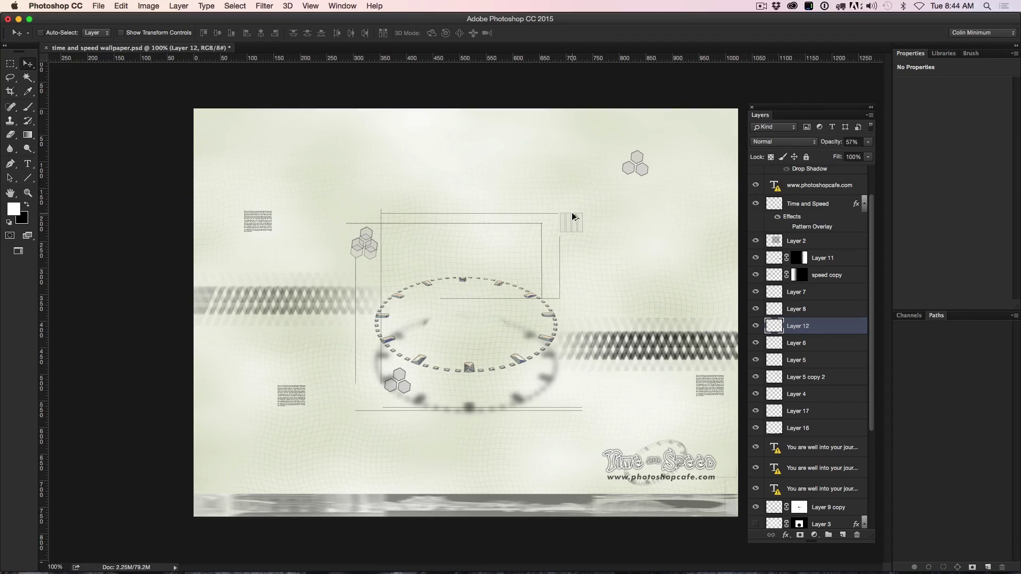
key(super+alt+z)
key(super+alt+z)
key(super+alt+z)
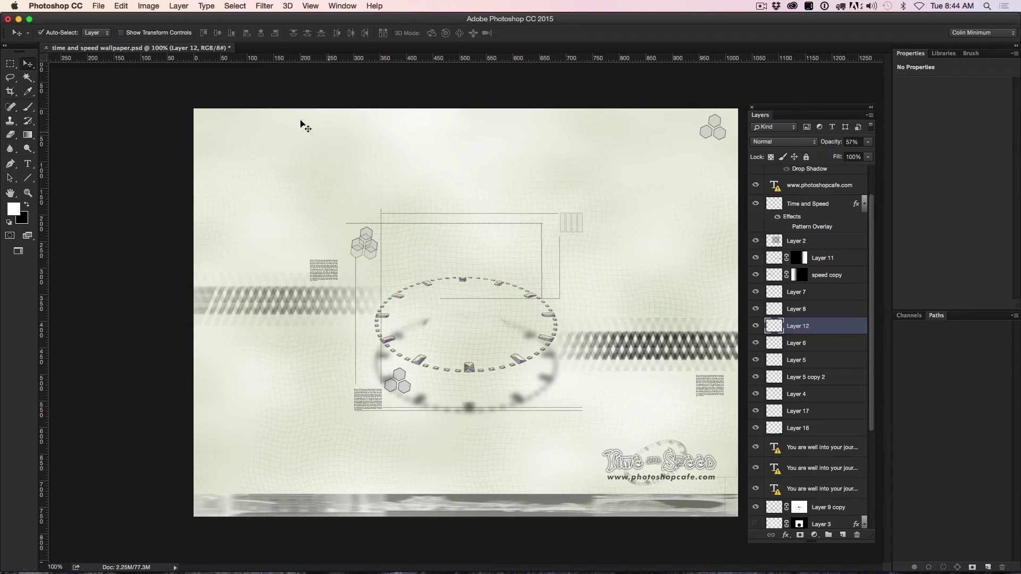
- With transform controls on, pick Layers 7, 12 and 18, then test-move Layer 7's hexagon and undo
click(121, 33)
super+click(365, 244)
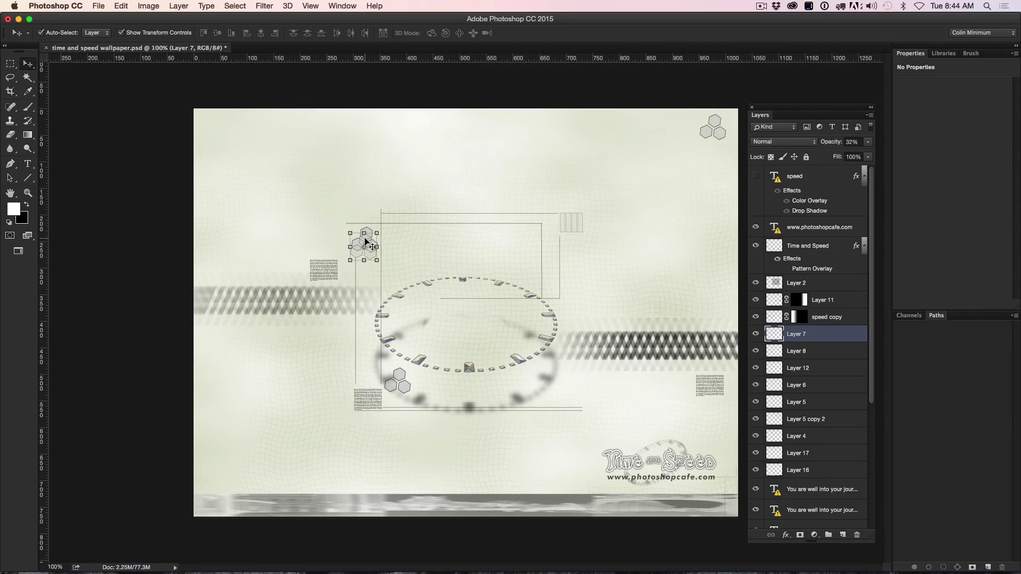
super+click(712, 128)
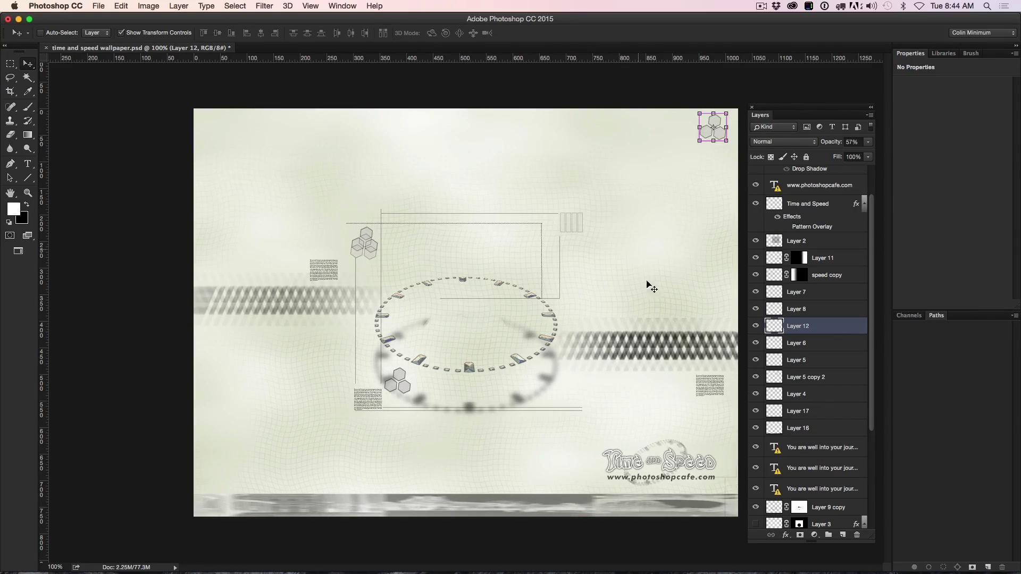
super+click(658, 345)
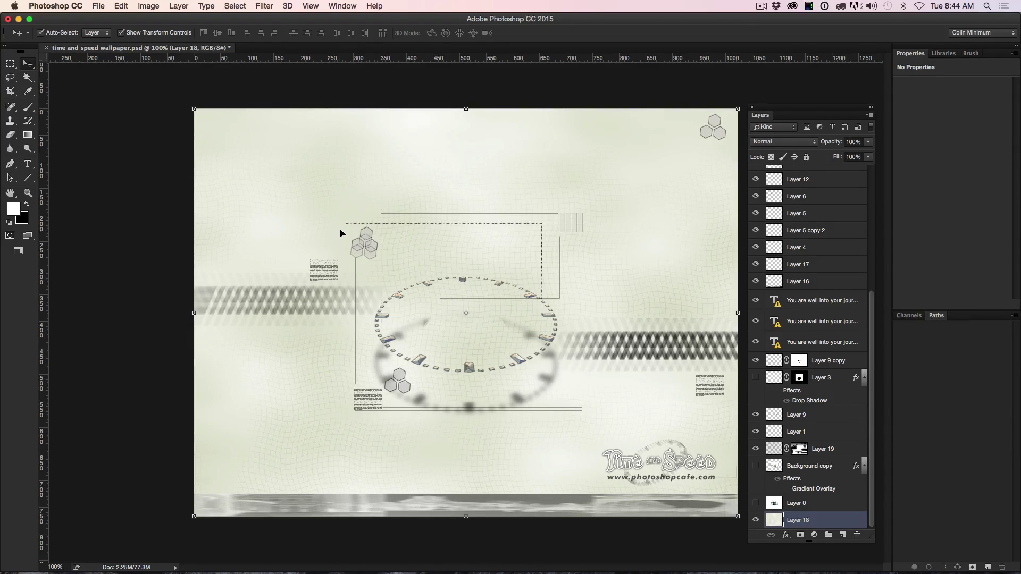
drag(369, 248, 296, 187)
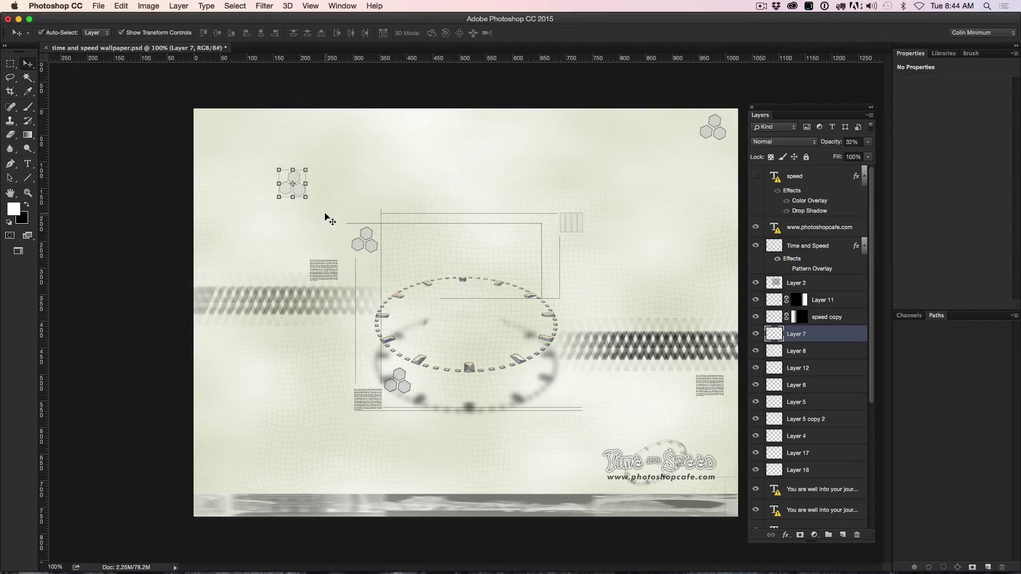
key(super+z)
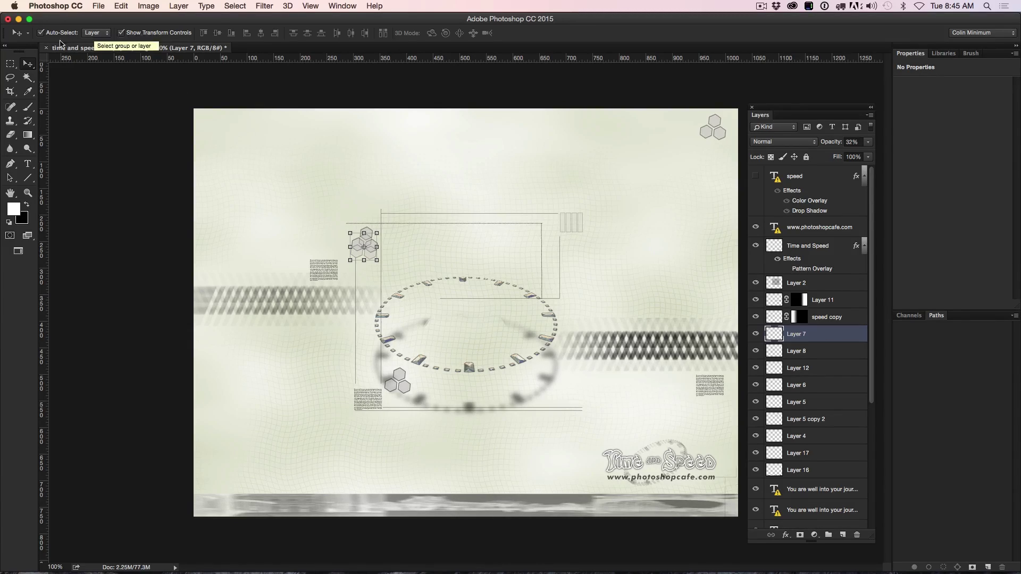
- Set Auto-Select to Group and select Layer 7 through Layer 16
click(95, 34)
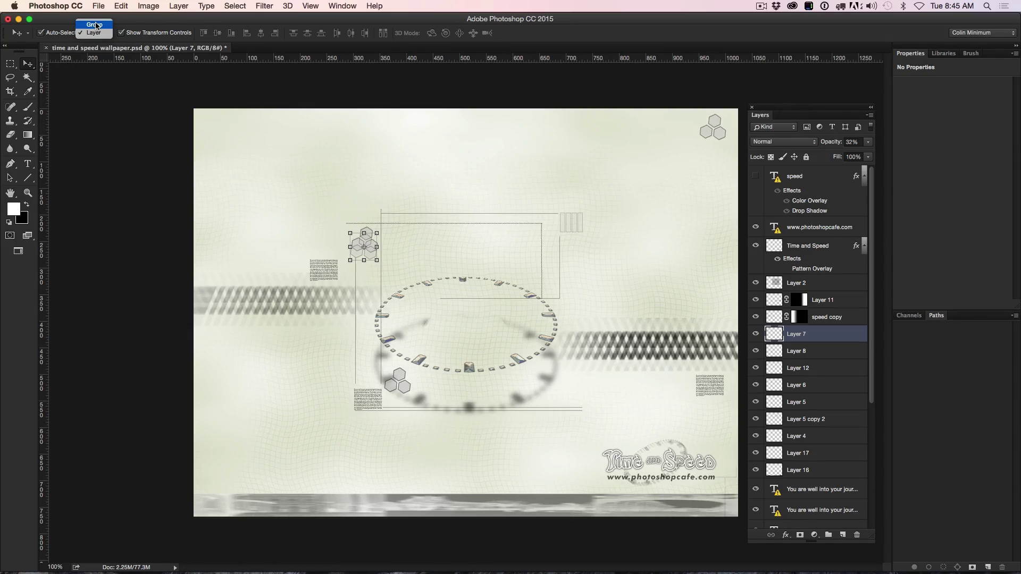
click(94, 25)
click(88, 87)
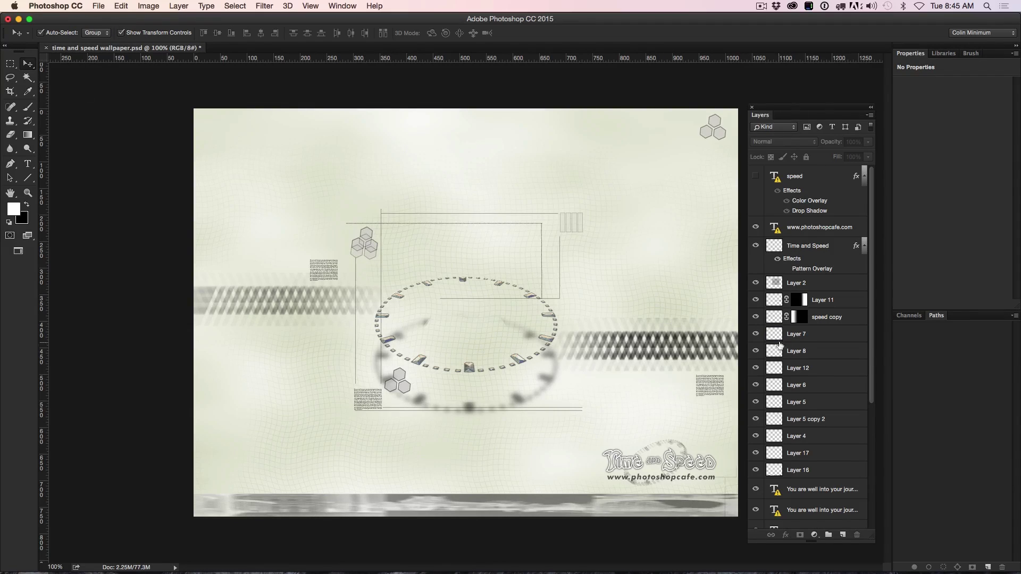
click(798, 336)
shift+click(811, 470)
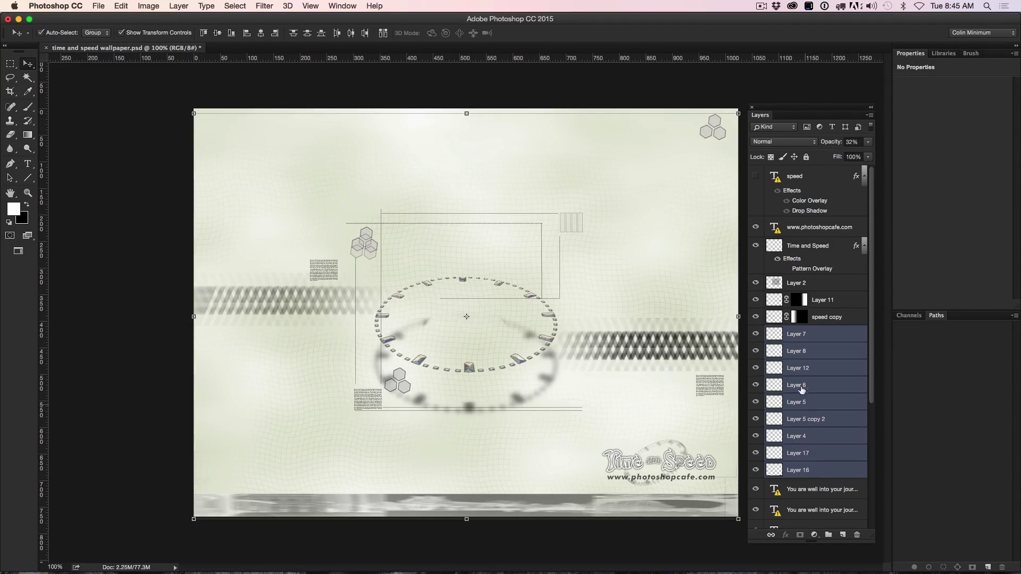
- Group the selected layers into Group 1 and toggle its visibility to check it
key(super+g)
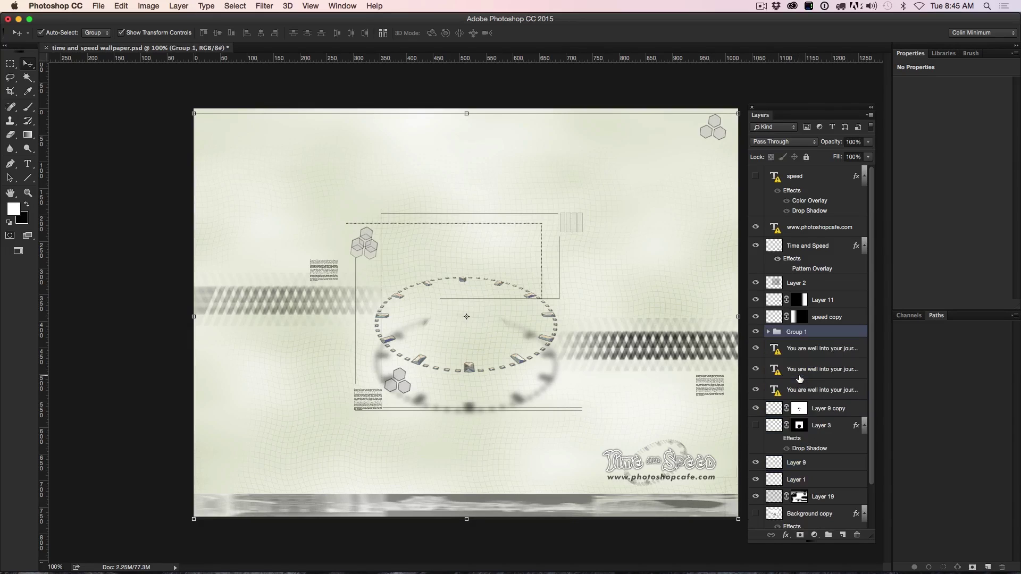
click(755, 332)
click(755, 333)
- Hide transform controls, pick Layer 18 and the clock ring's Layer 9, and test-move the ring
click(122, 33)
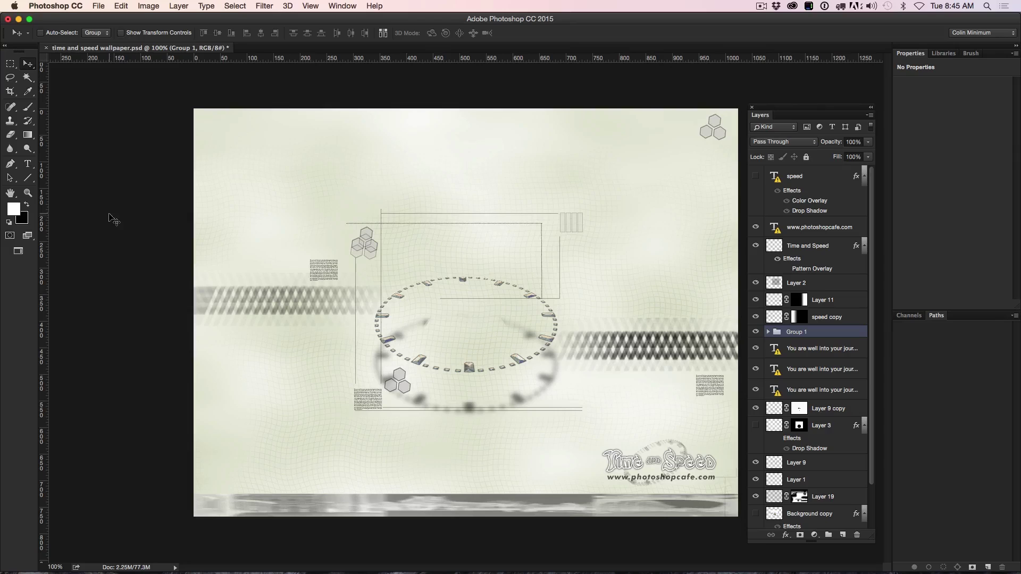
super+click(468, 279)
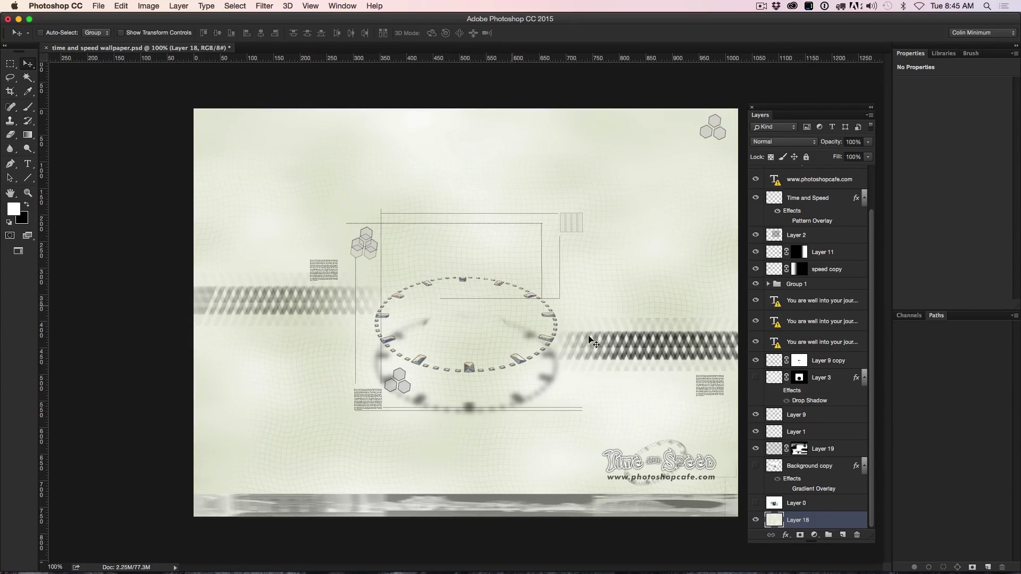
super+click(555, 311)
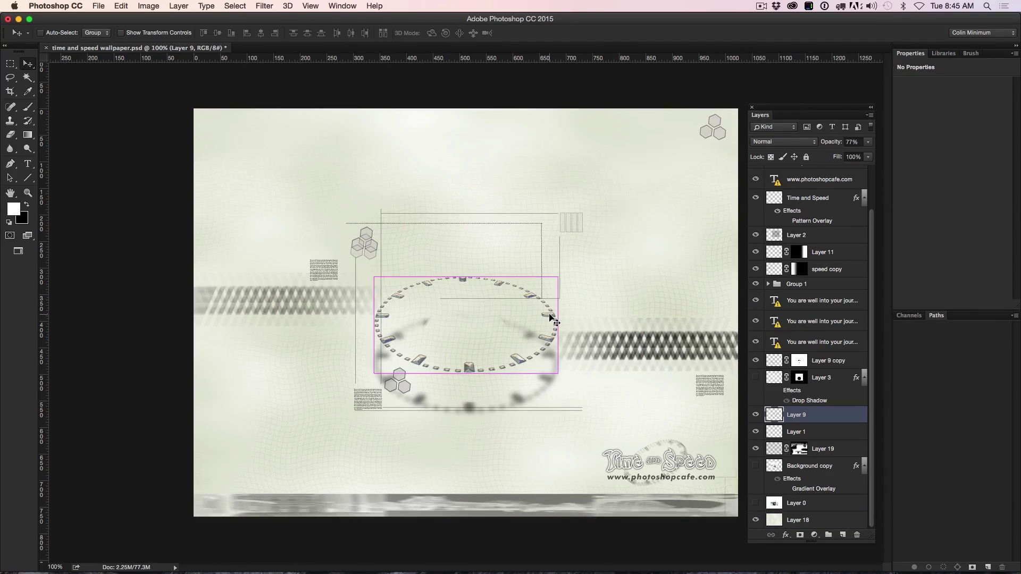
mouse_move(553, 314)
mouse_down()
mouse_move(569, 240)
mouse_move(556, 312)
mouse_up()
- Select Group 1 from its artwork, nudge it, then pick Layer 2 after ungrouping
super+click(710, 137)
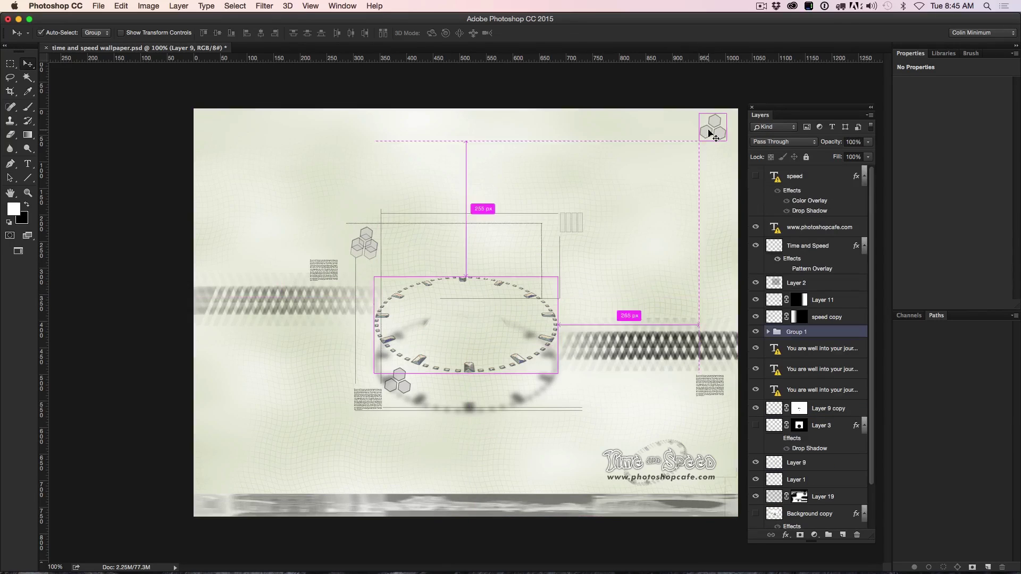
mouse_move(711, 137)
mouse_down()
mouse_move(529, 154)
mouse_move(568, 257)
mouse_move(648, 158)
mouse_move(637, 159)
mouse_move(654, 196)
mouse_move(638, 198)
mouse_move(702, 141)
mouse_up()
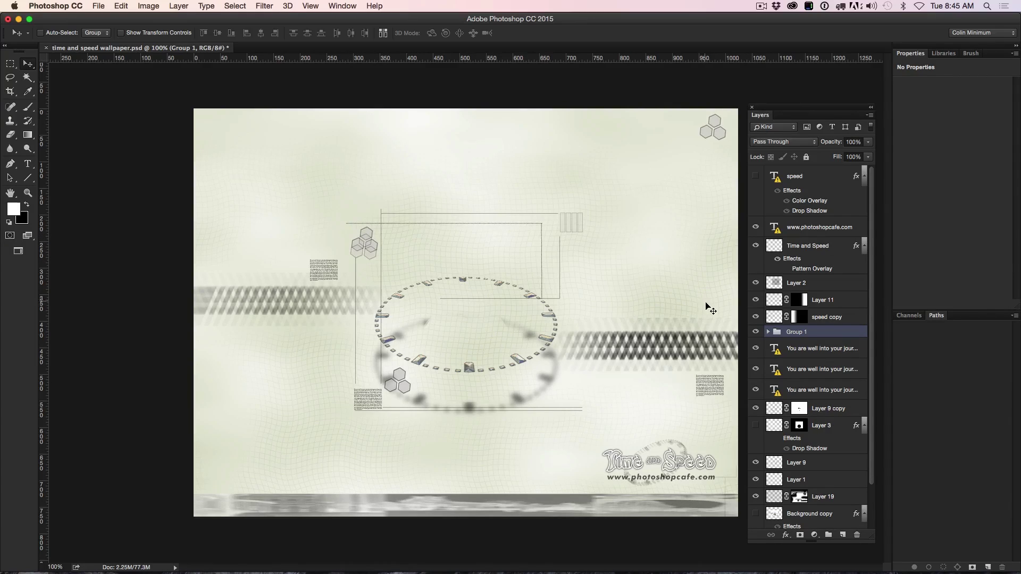
super+click(619, 265)
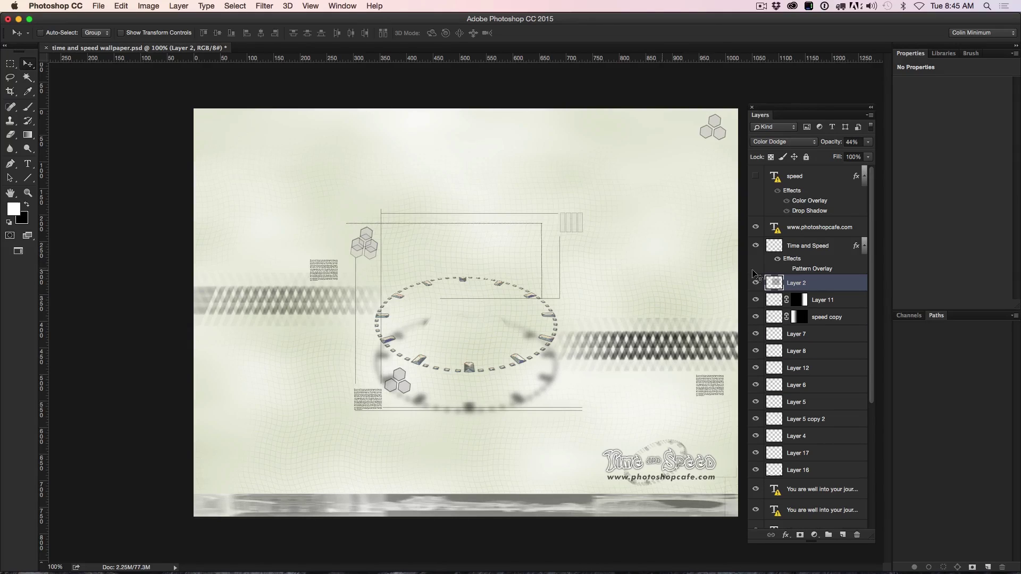
- Switch Auto-Select to Layer and marquee-select many collage layers across the canvas
click(104, 34)
click(99, 29)
drag(173, 174, 604, 417)
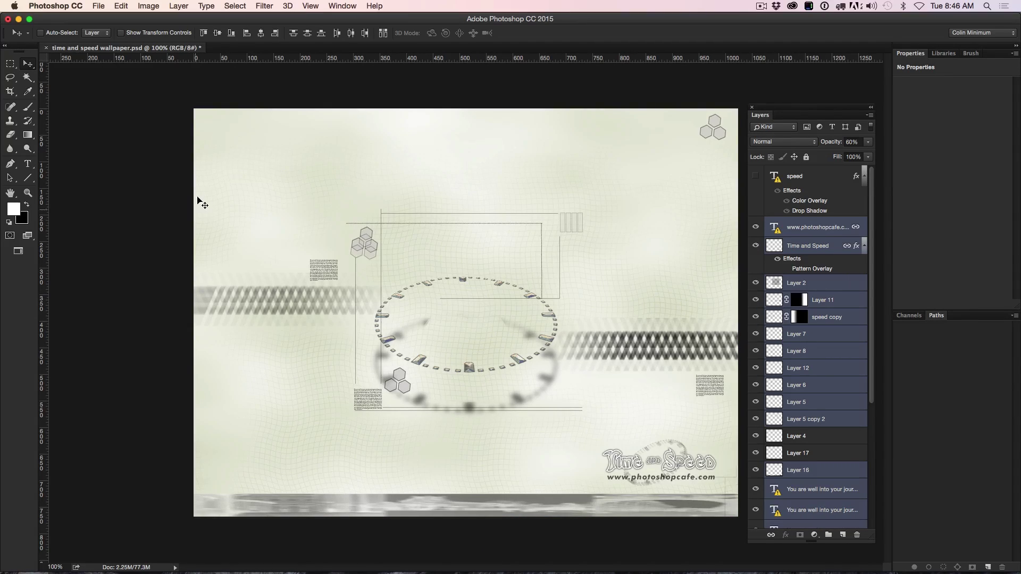
- Select background Layer 18, check its contents by toggling visibility, and apply Lock All
click(171, 182)
click(482, 158)
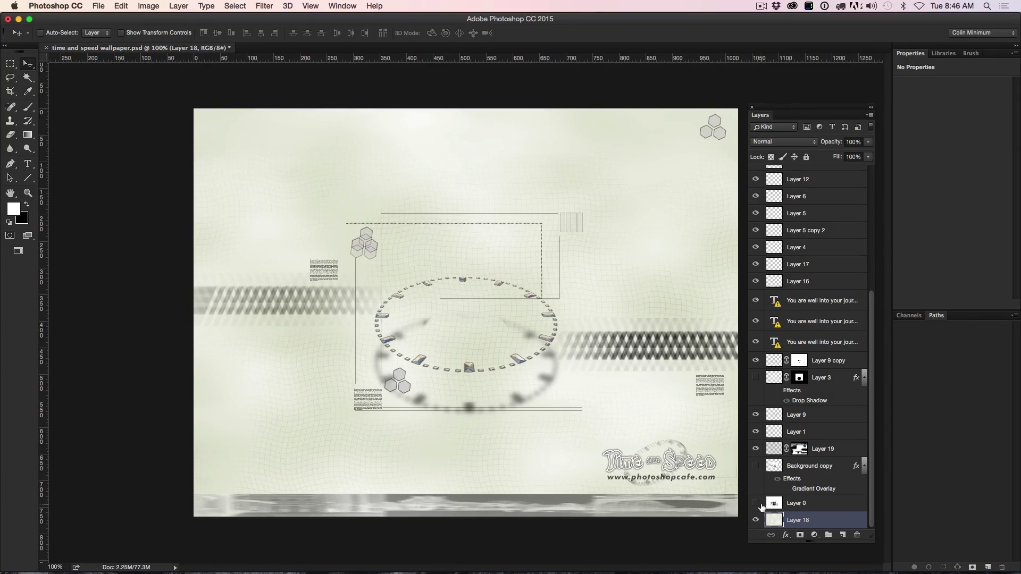
click(756, 520)
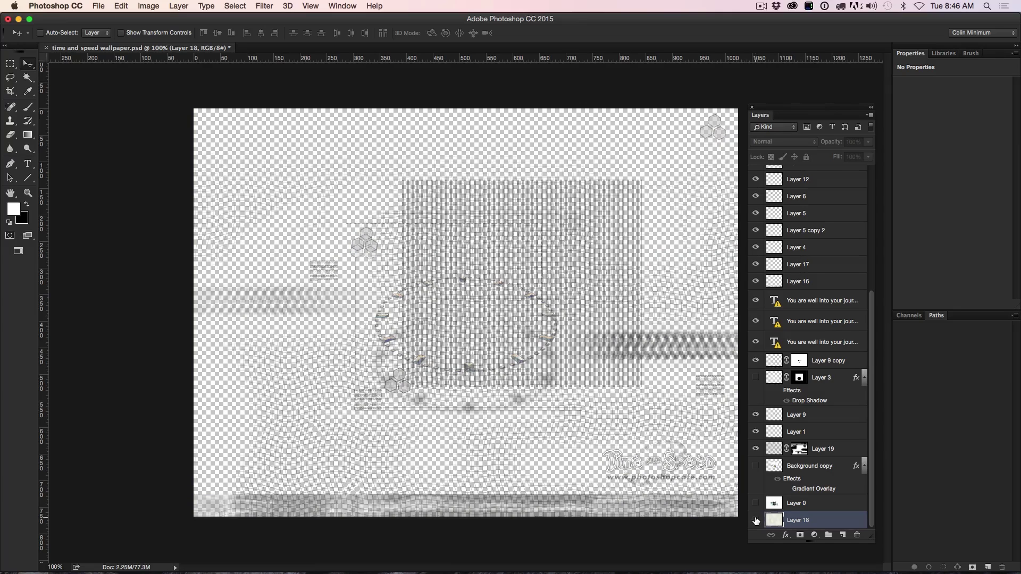
click(756, 520)
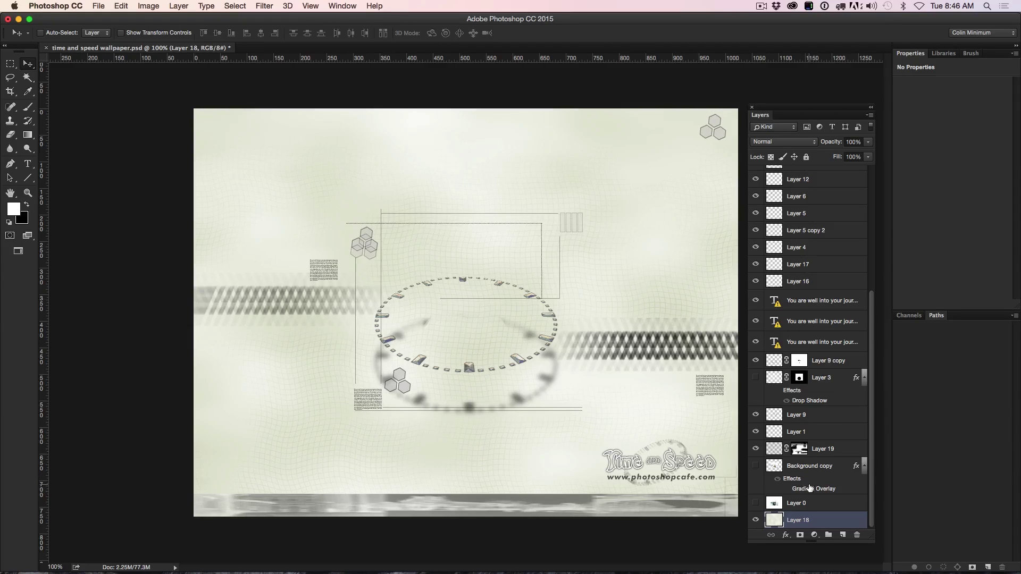
click(804, 156)
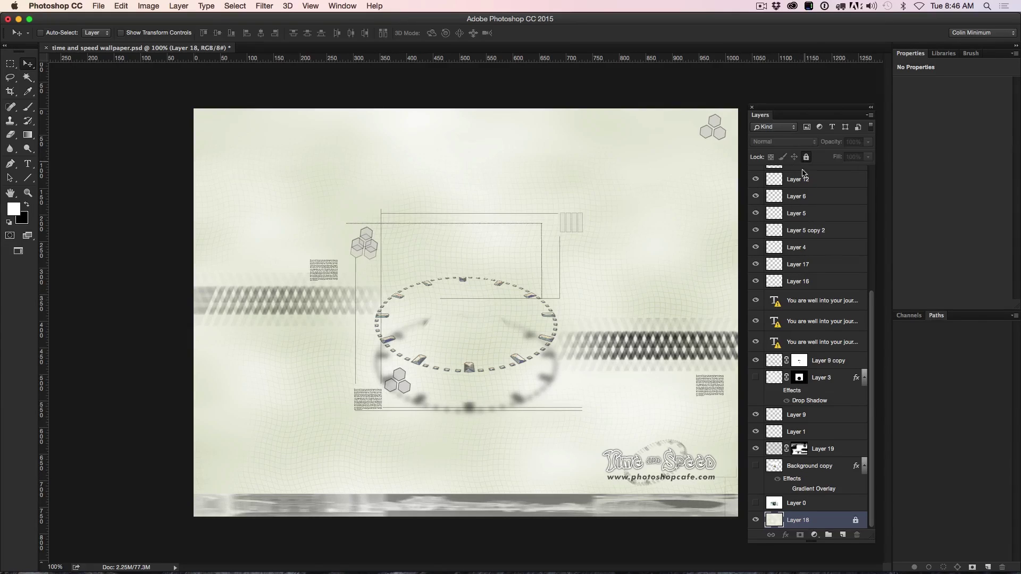
- Select the textured Layer 19 and apply Lock All to it as well
super+click(662, 263)
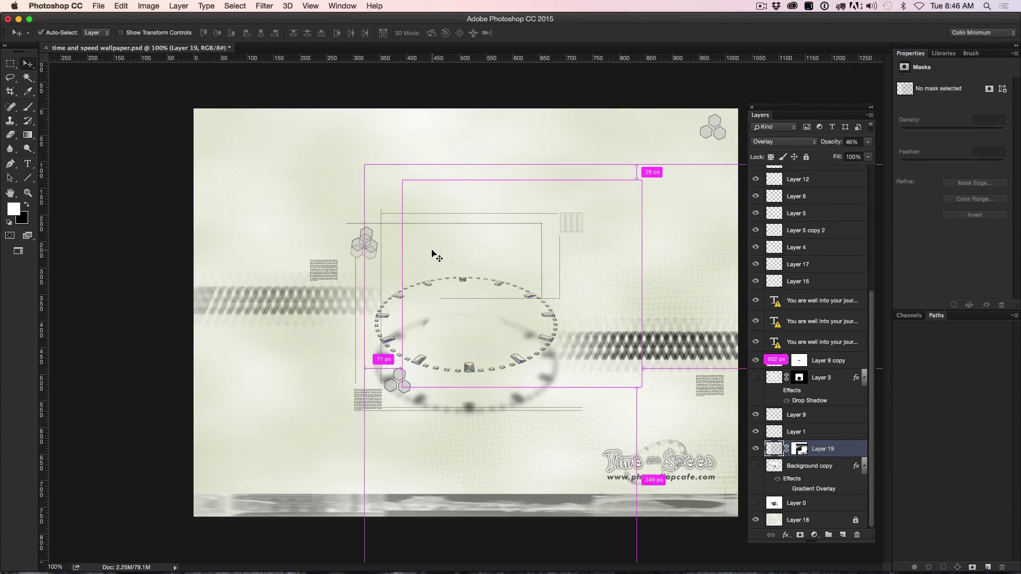
click(776, 452)
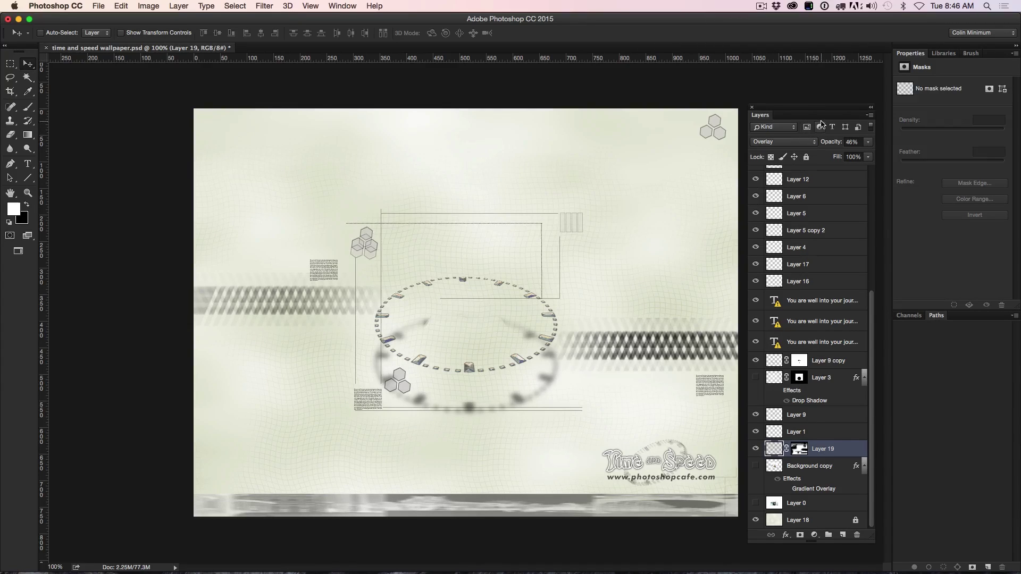
click(805, 158)
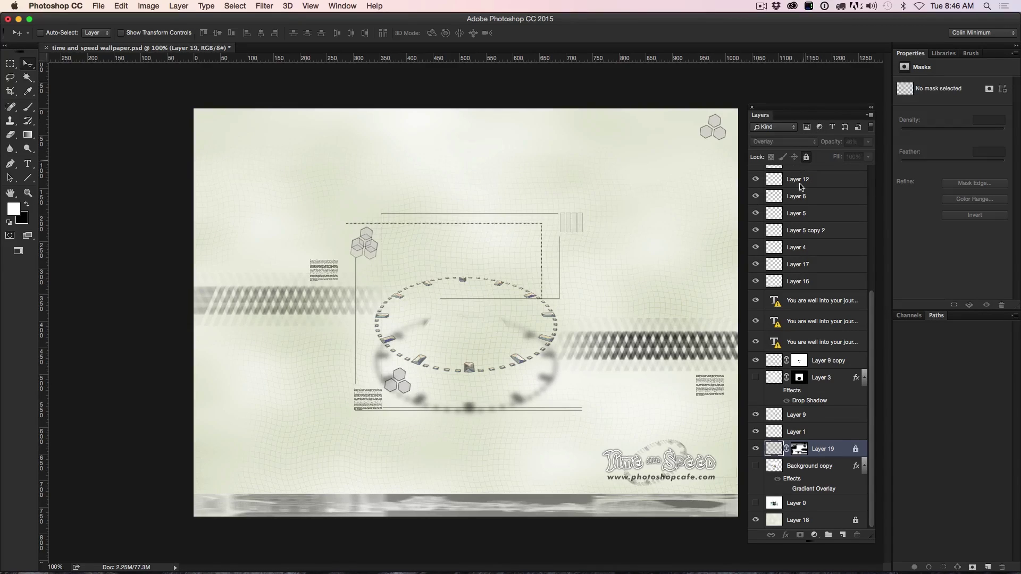
- Marquee-select the hexagon cluster, frame lines and text block and shift them up-left
drag(332, 195, 345, 216)
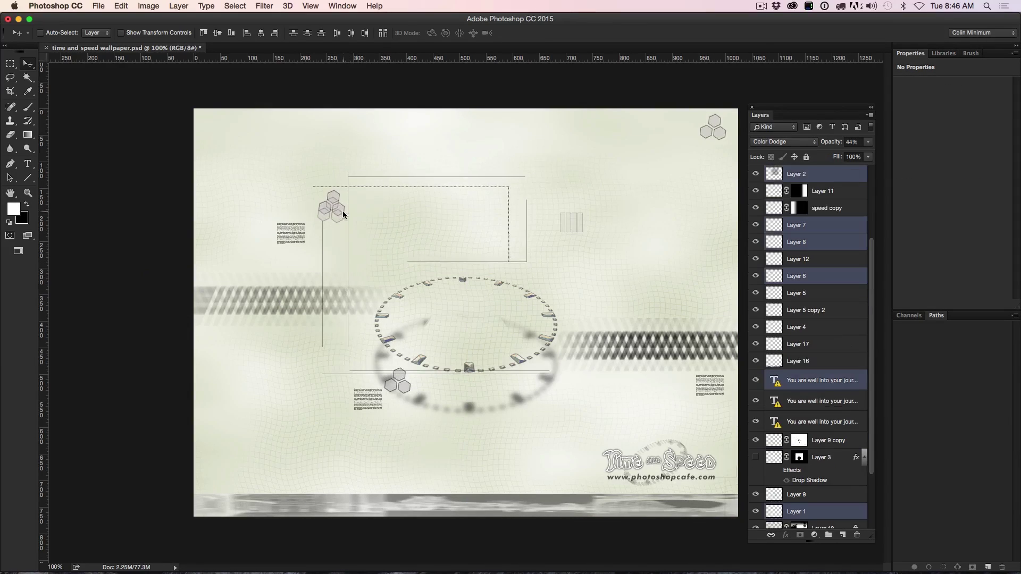
key(super+z)
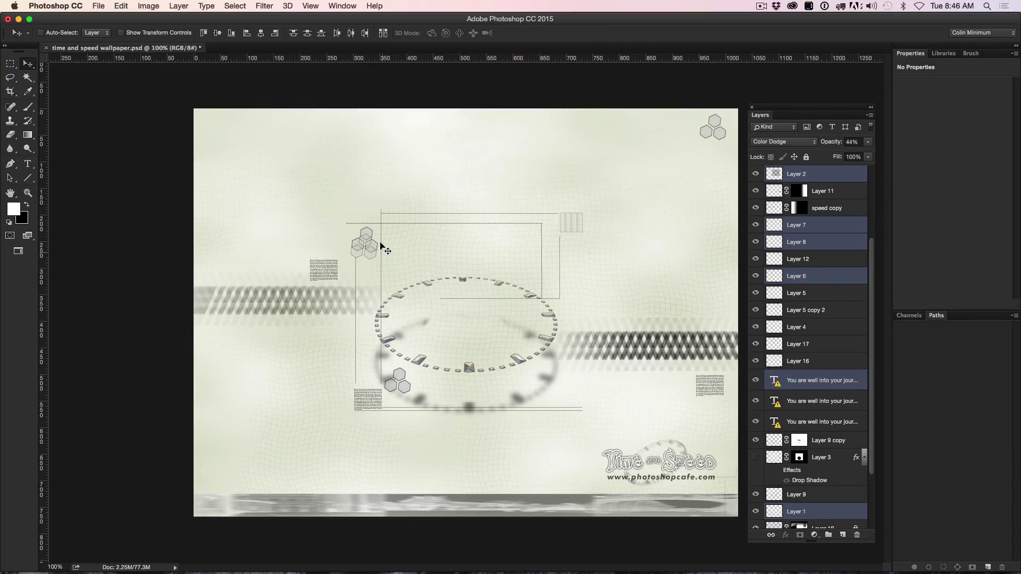
mouse_move(336, 230)
mouse_down()
mouse_move(376, 254)
mouse_move(319, 218)
mouse_move(340, 184)
mouse_move(344, 221)
mouse_up()
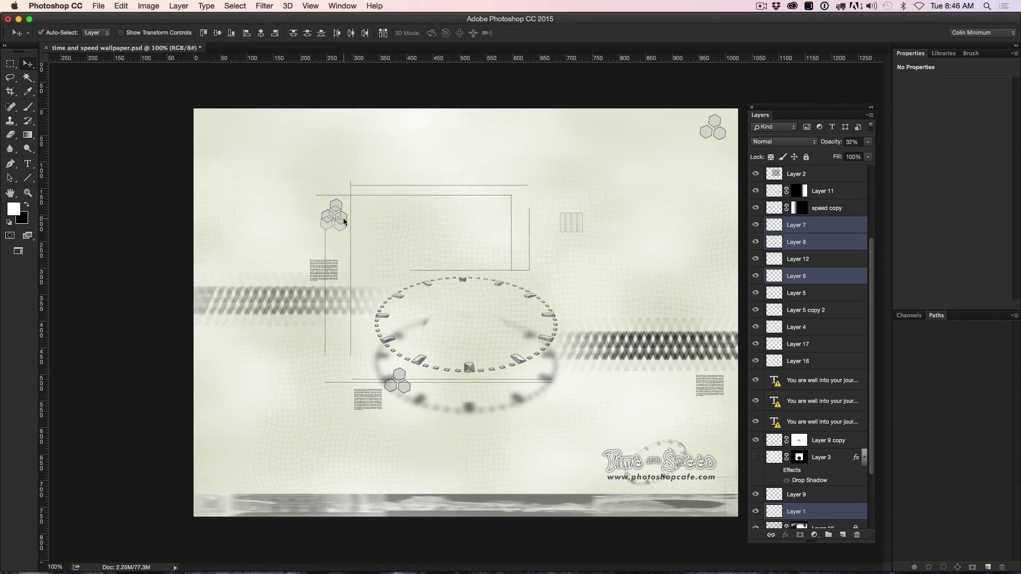
key(super+z)
click(270, 153)
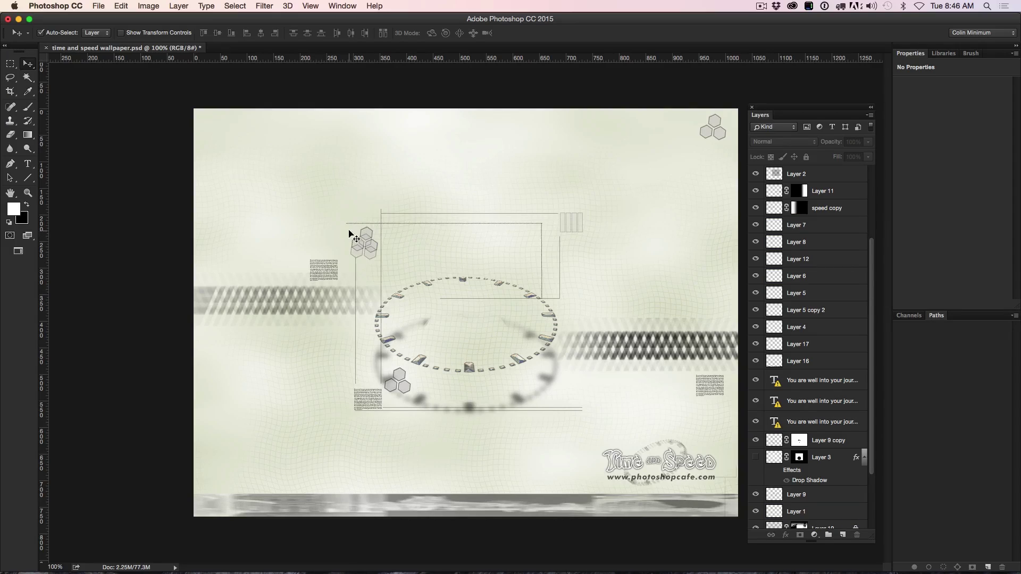
drag(351, 234, 351, 205)
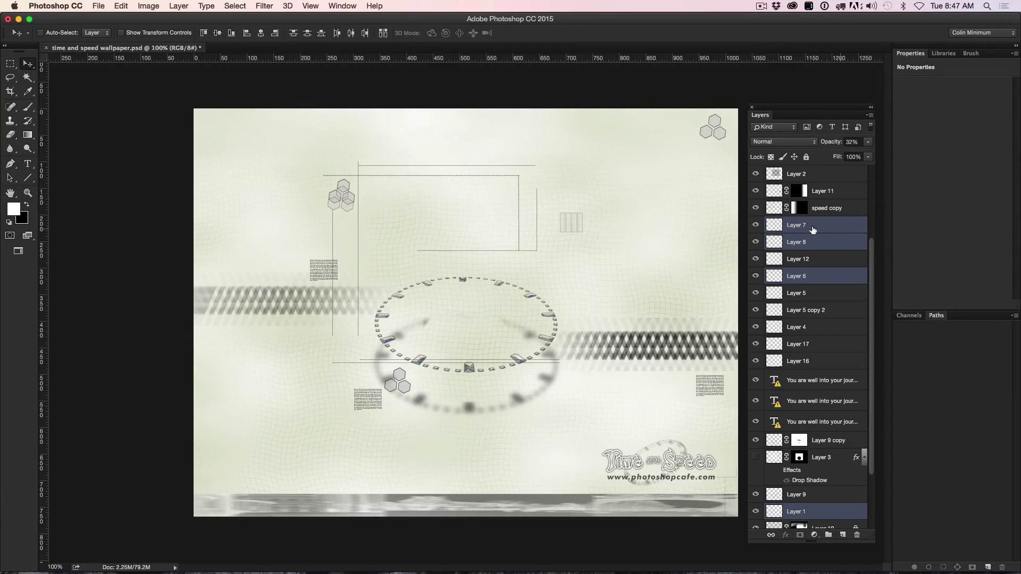
- Group the frame layers into Group 1, check its contents, and move it down-right
key(super+g)
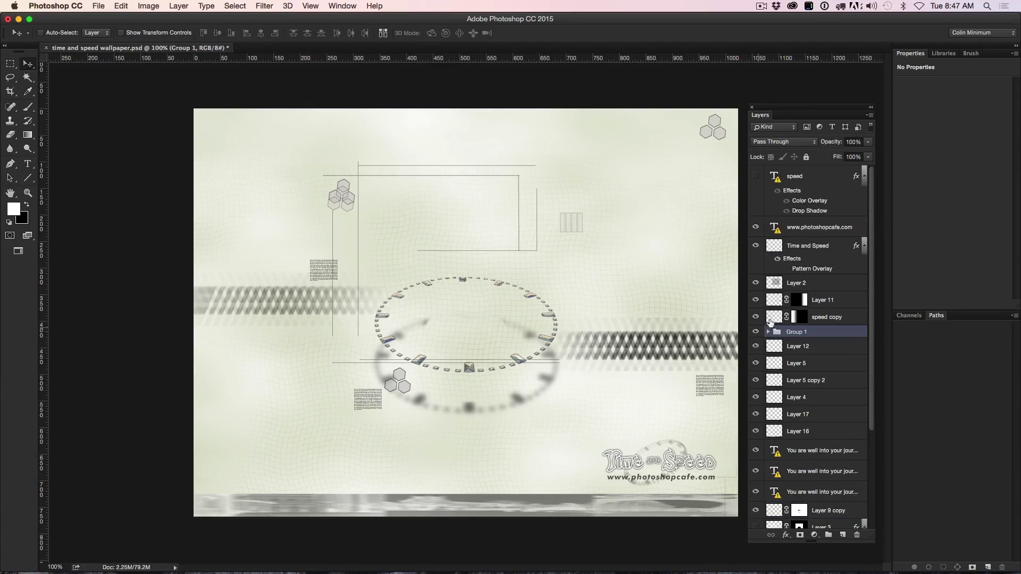
click(756, 331)
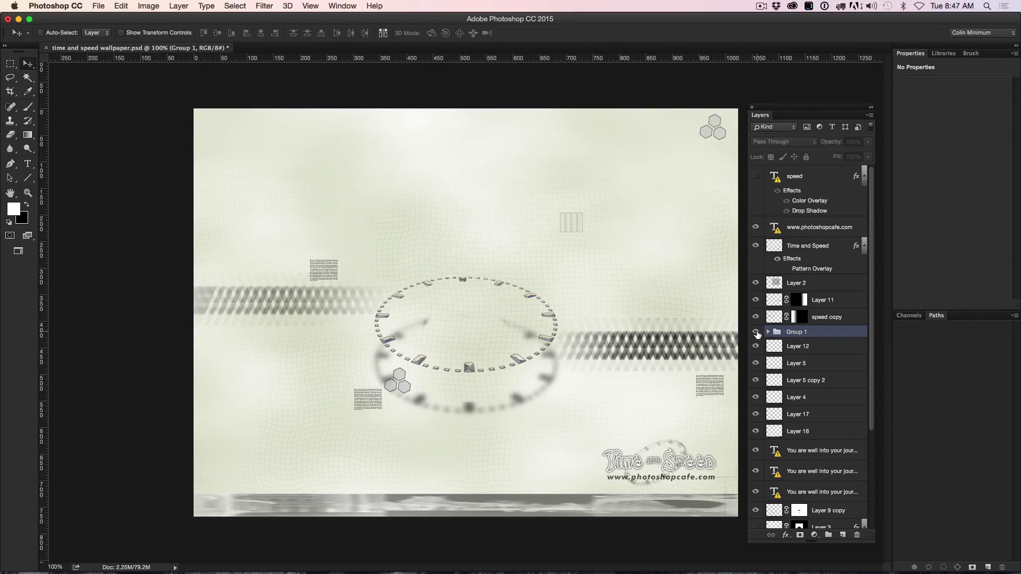
click(755, 332)
click(768, 331)
click(768, 332)
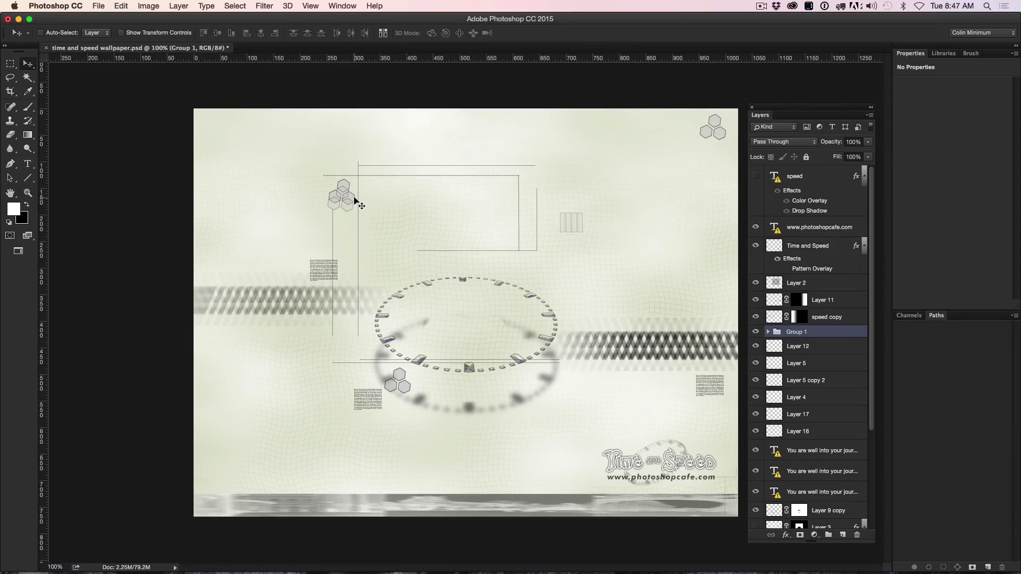
drag(354, 199, 380, 272)
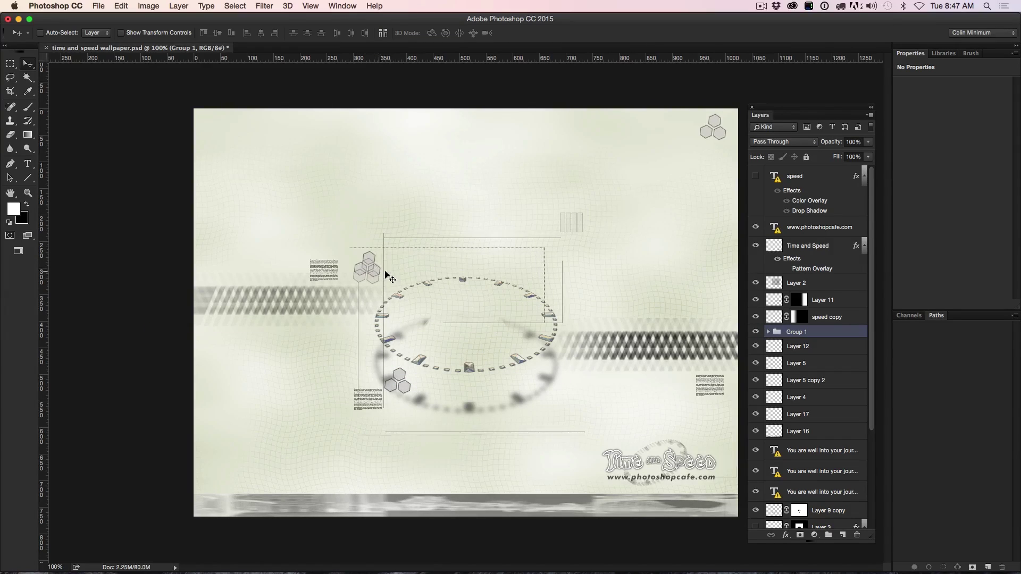
click(96, 32)
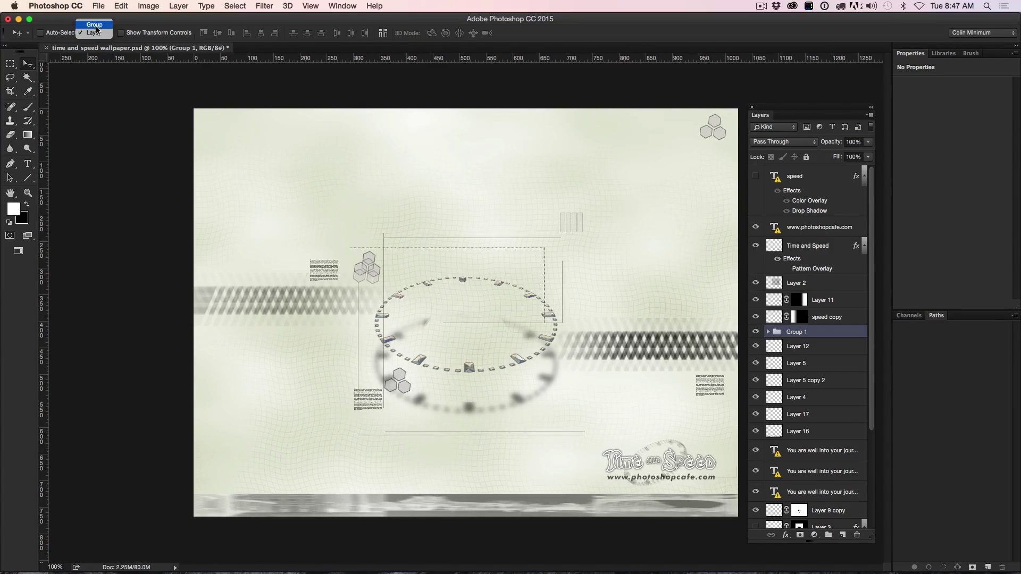
click(95, 25)
click(306, 151)
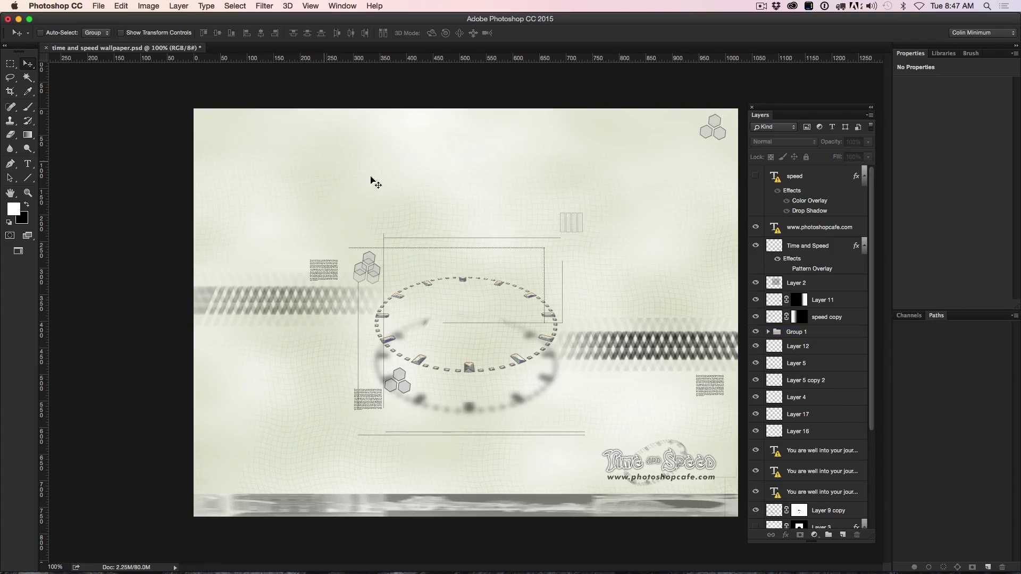
super+click(721, 129)
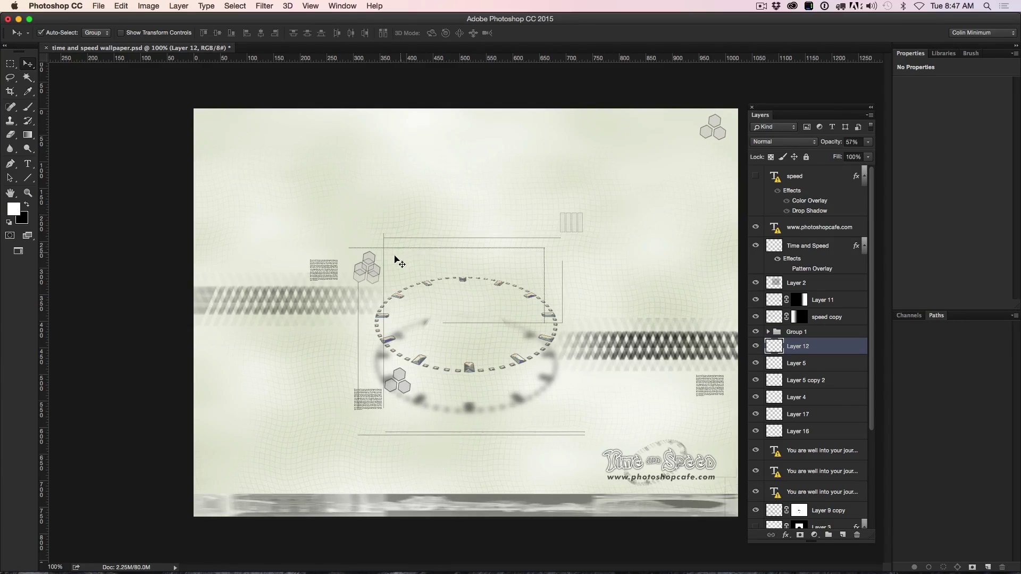
mouse_move(365, 258)
mouse_down()
mouse_move(336, 197)
mouse_move(373, 258)
mouse_up()
click(101, 35)
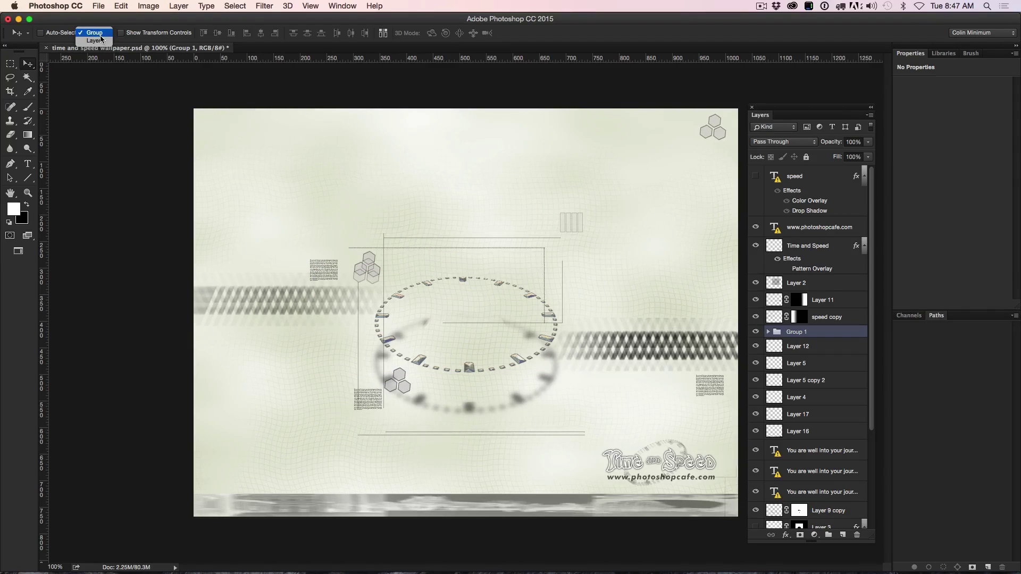
click(96, 41)
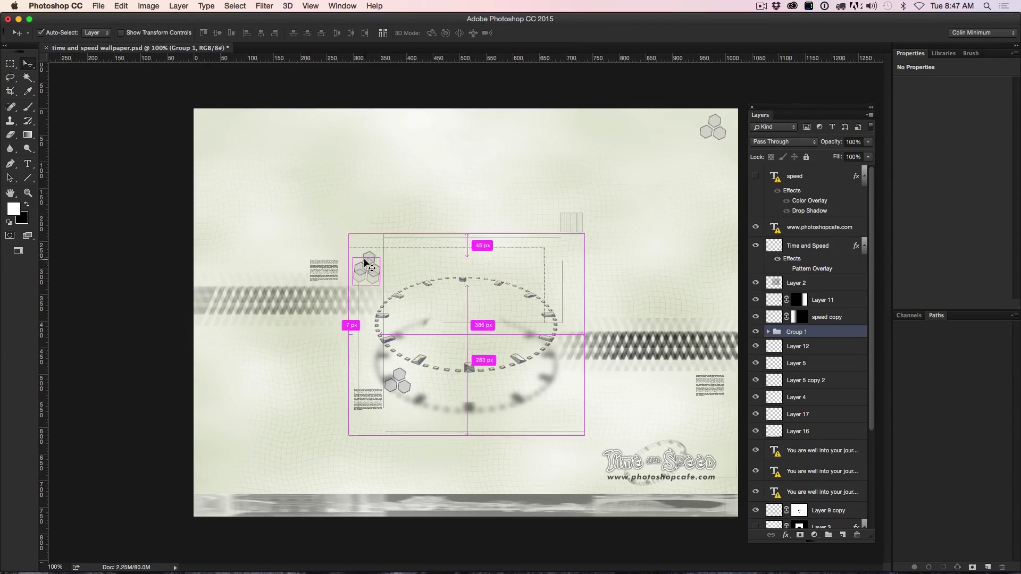
drag(368, 256, 358, 179)
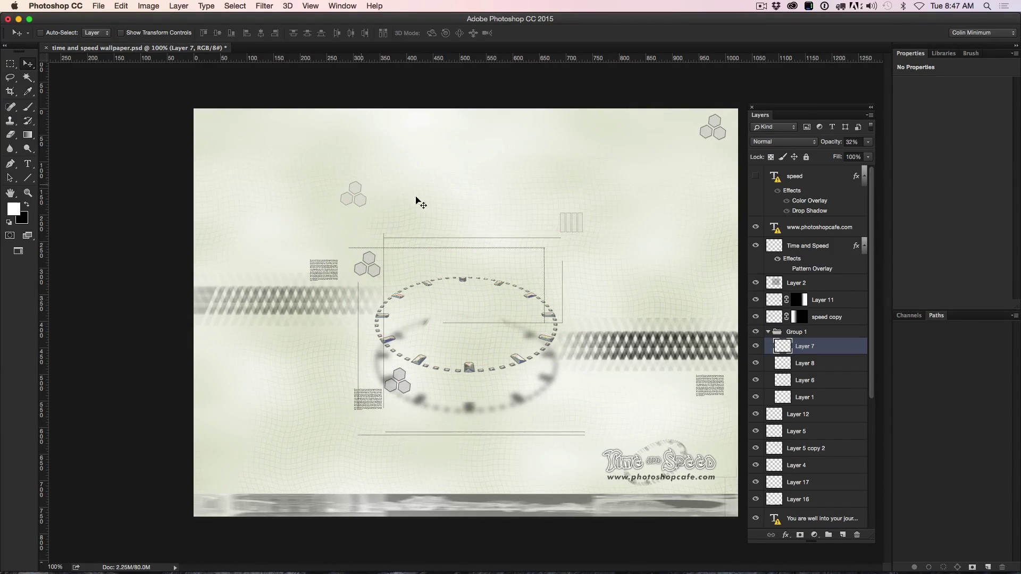
click(787, 332)
drag(462, 269, 526, 287)
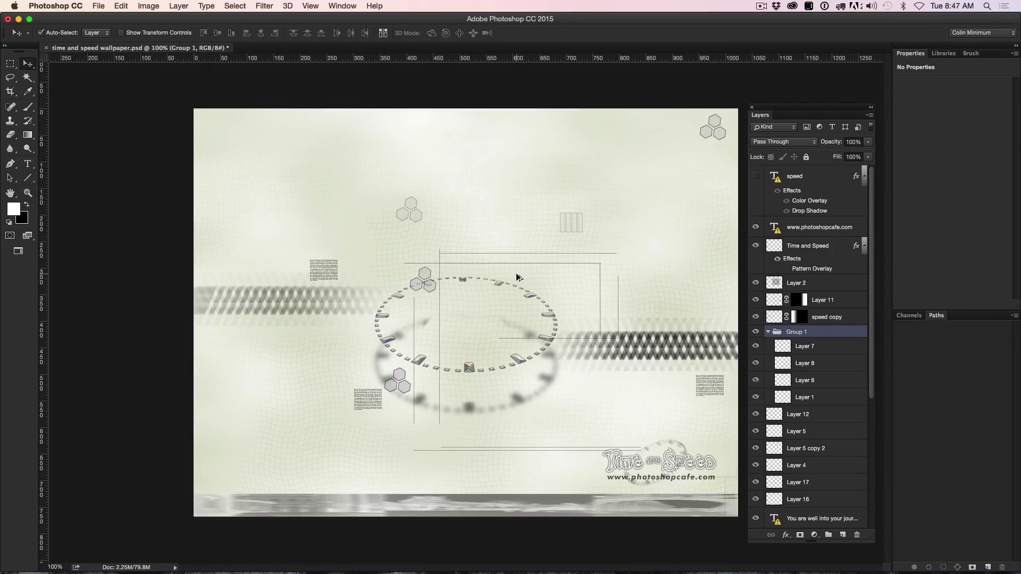
key(super+alt+z)
key(super+alt+z)
key(super+alt+z)
key(super)
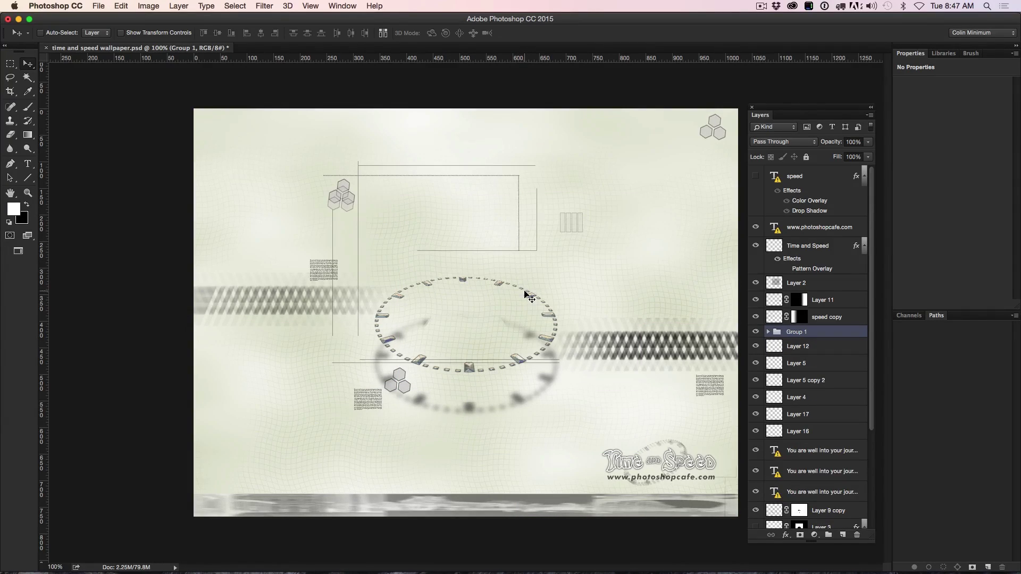